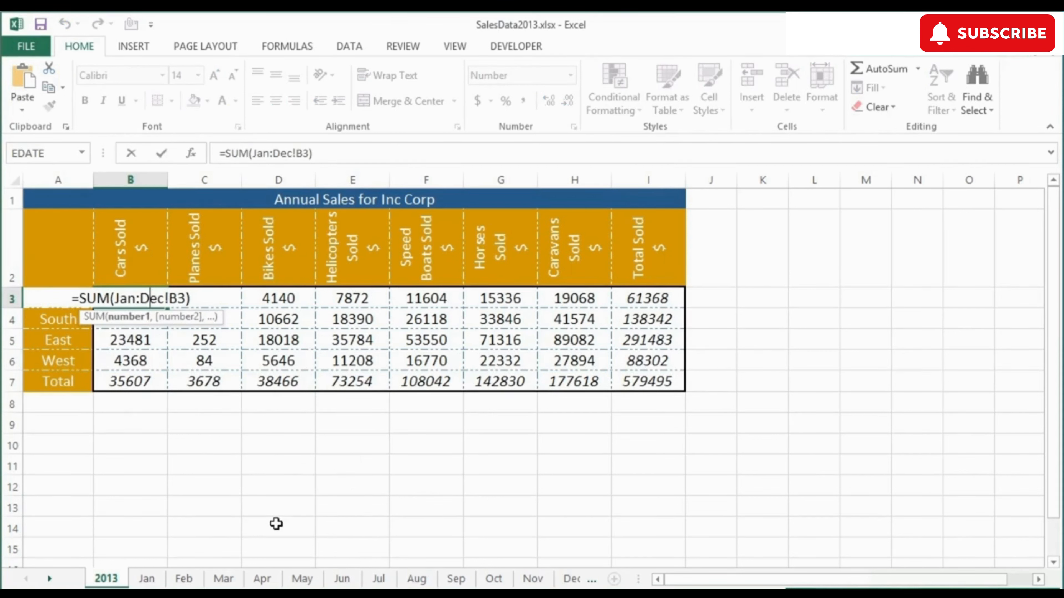
Enter the formula =SUM(Jan:Dec!B3) in the North cars cell B3 of the 2013 sheet
key("Return")
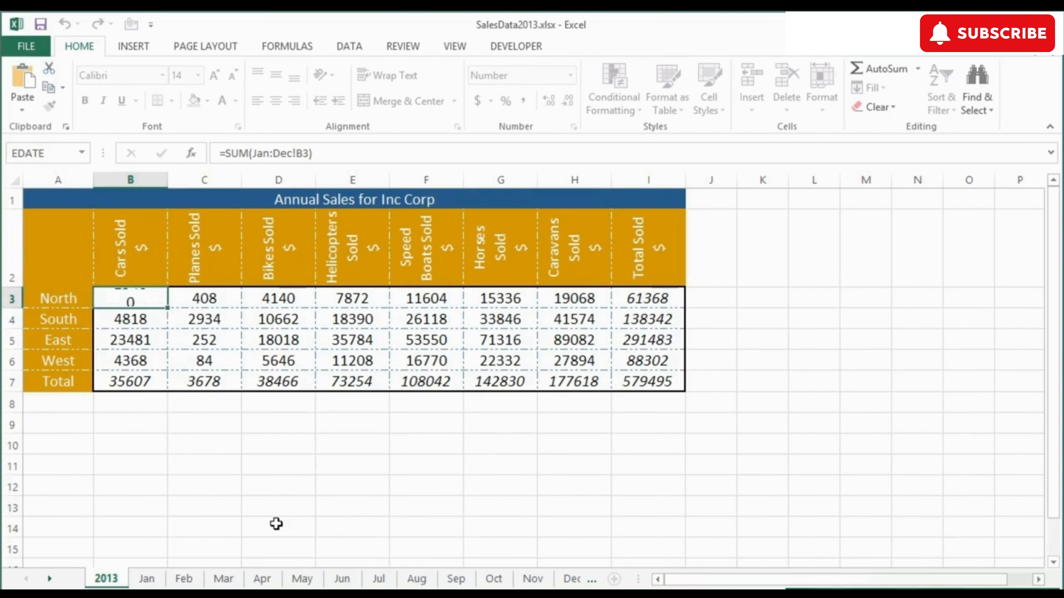
left_click(150, 299)
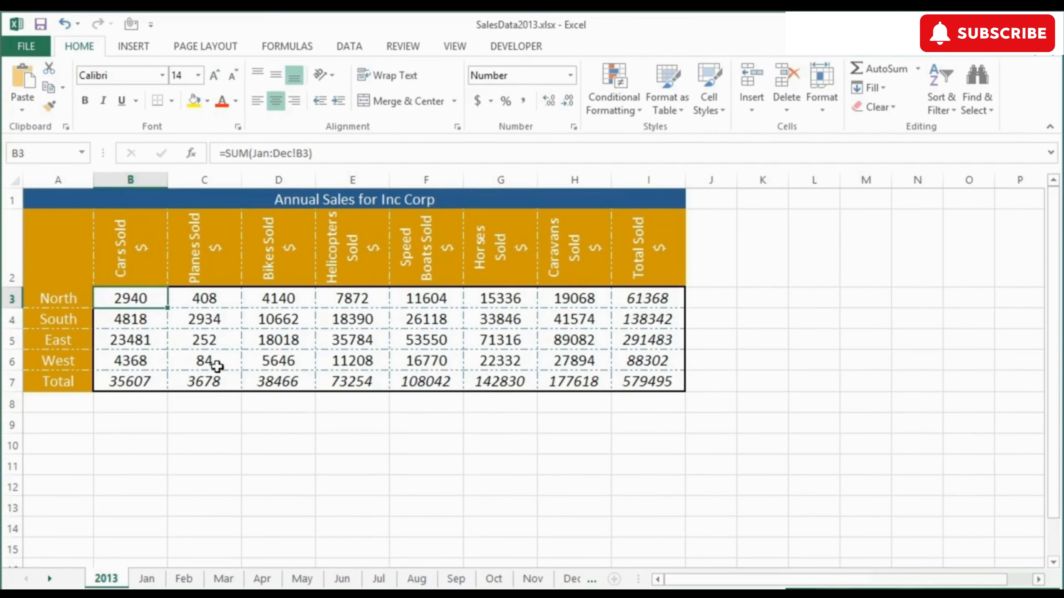
On the Mar sheet, change the North cars sales in B3 to 600
left_click(223, 579)
left_click(138, 304)
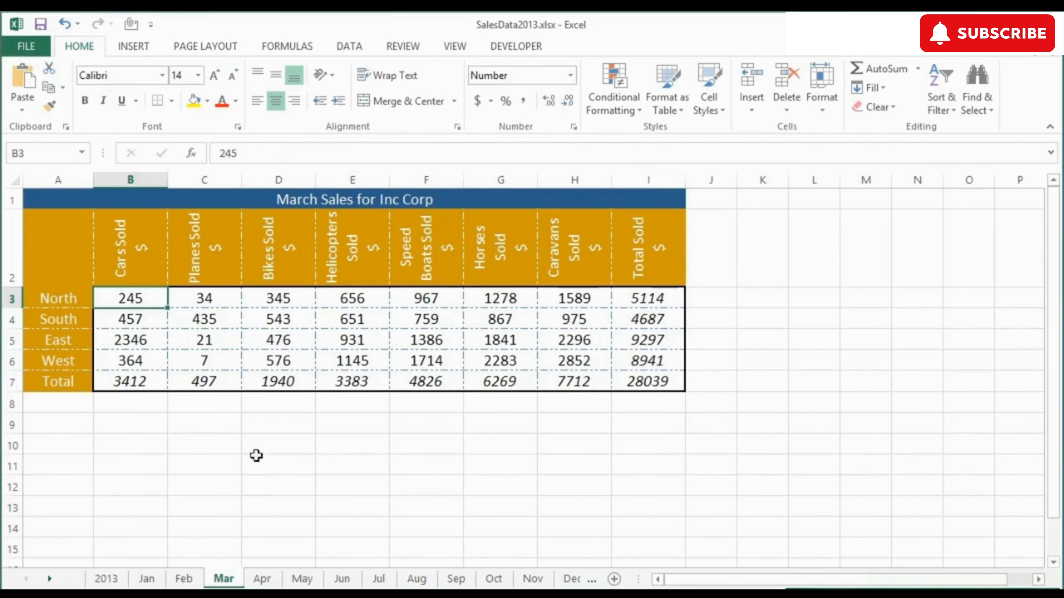
type("600")
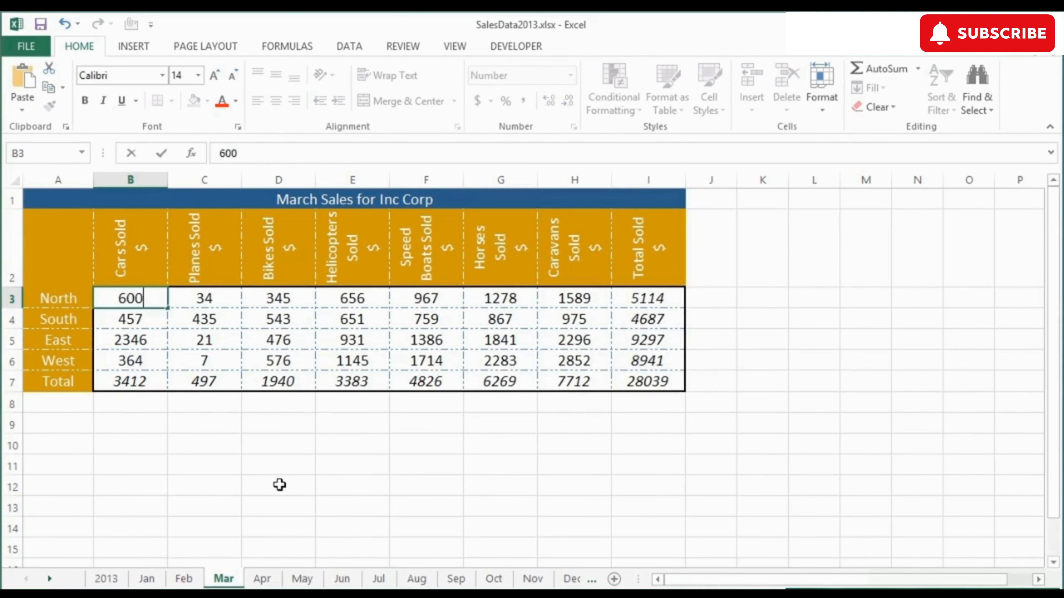
key("Return")
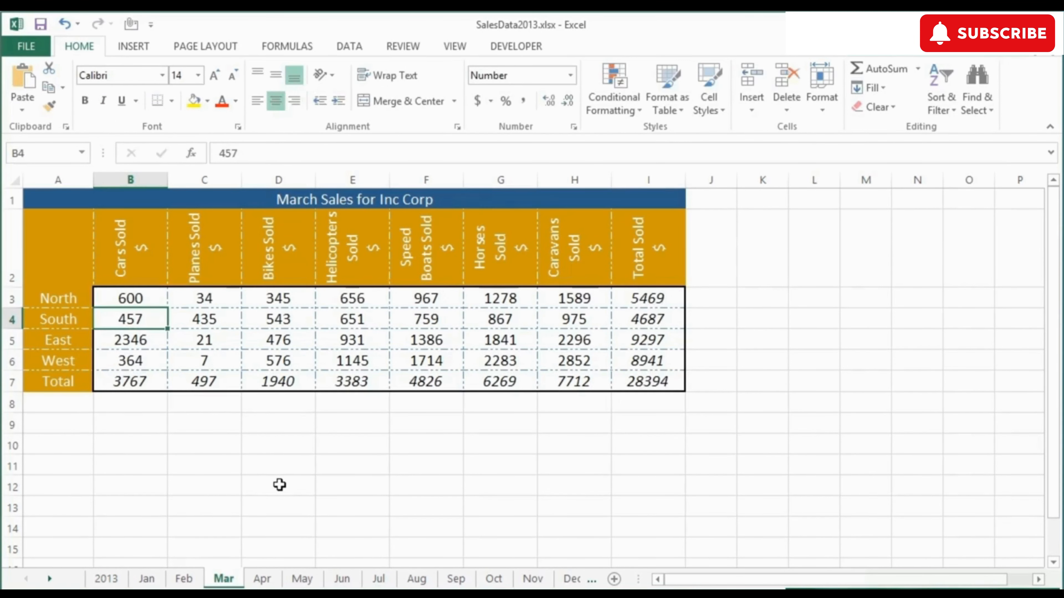
Compare the North cars figures on the 2013 and Mar sheets
left_click(105, 579)
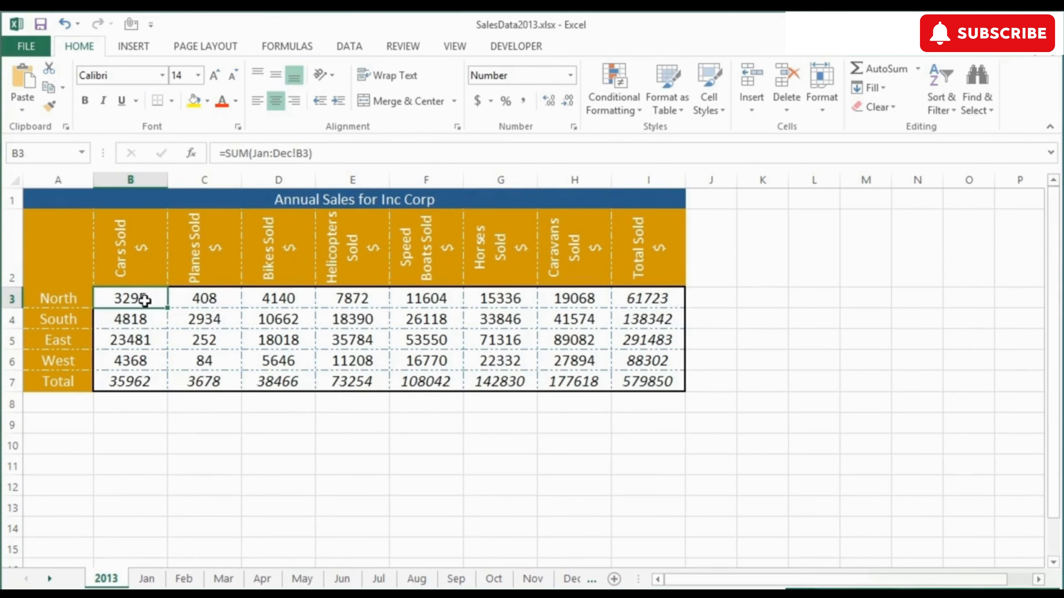
left_click(224, 578)
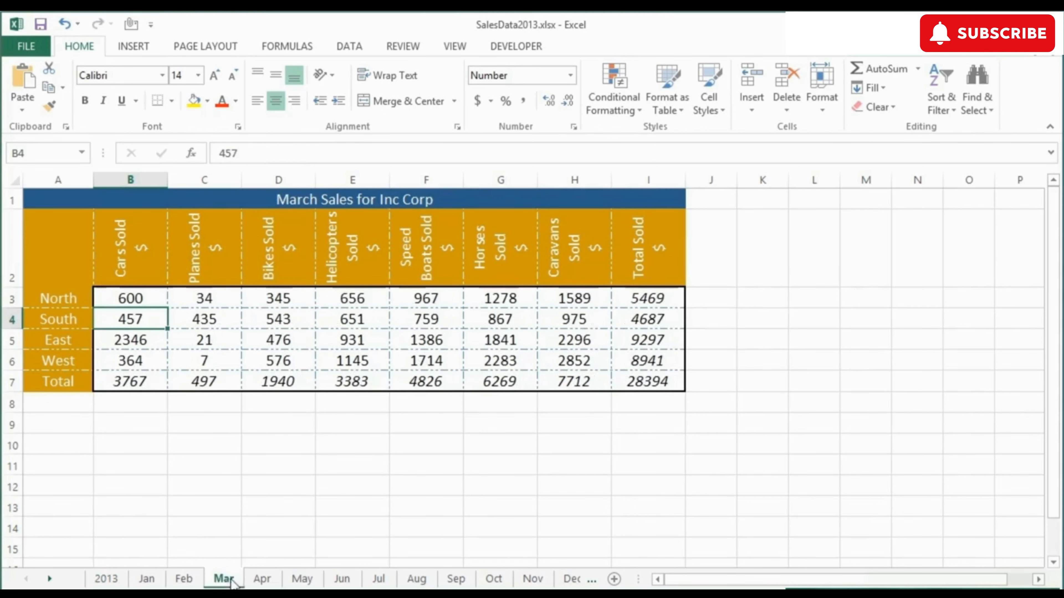
left_click(143, 300)
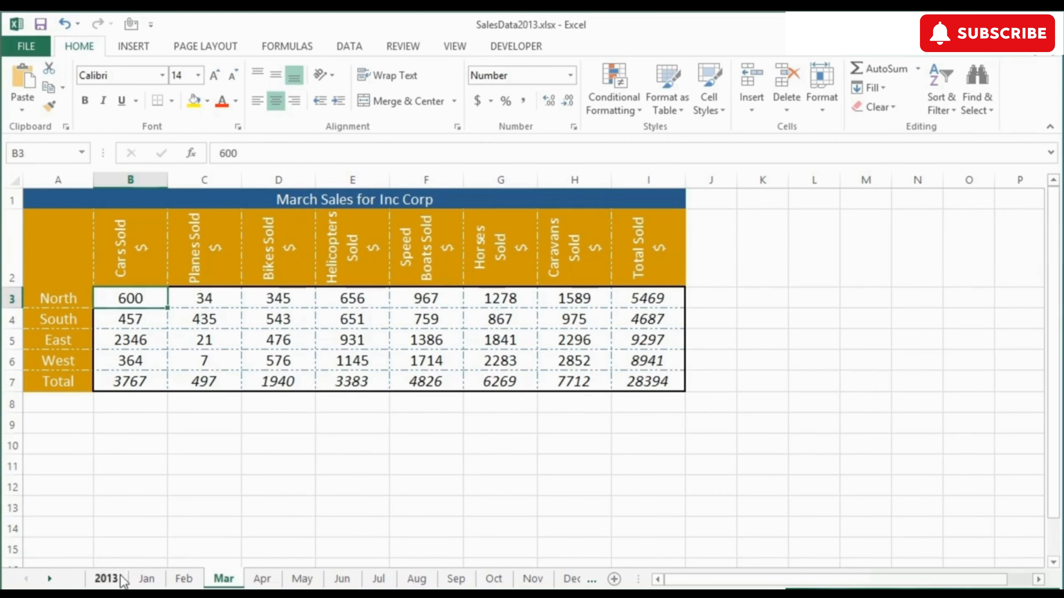
left_click(106, 579)
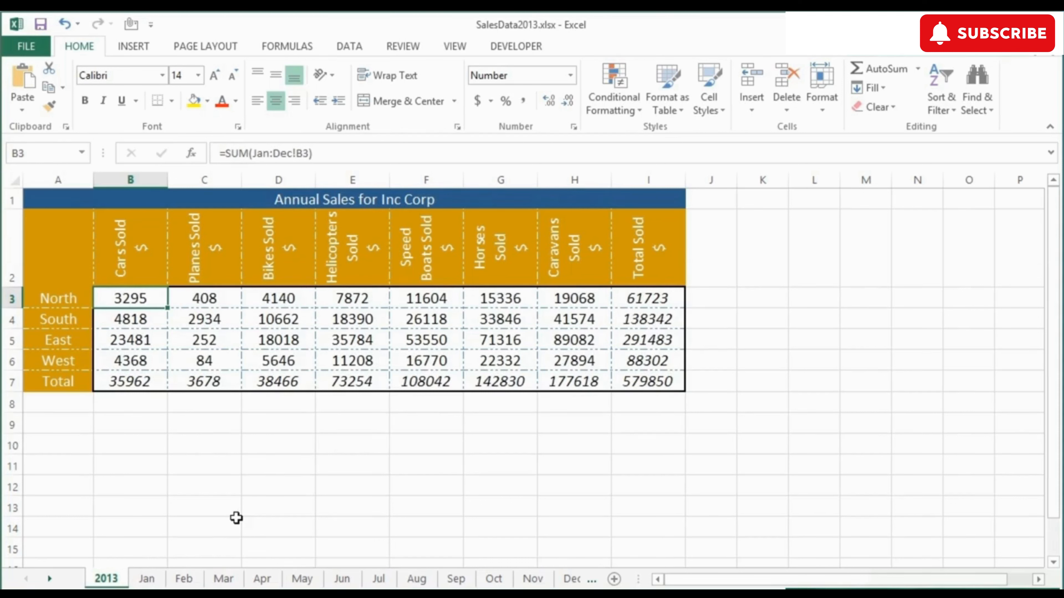
Open the Watch Window and move it beside the sales table
left_click(311, 45)
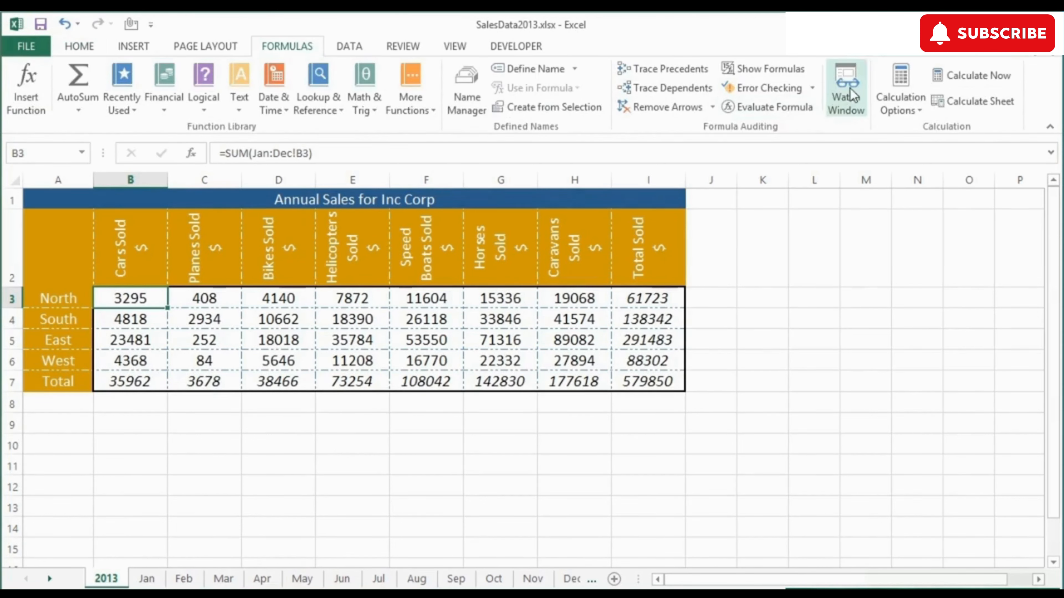
left_click(852, 96)
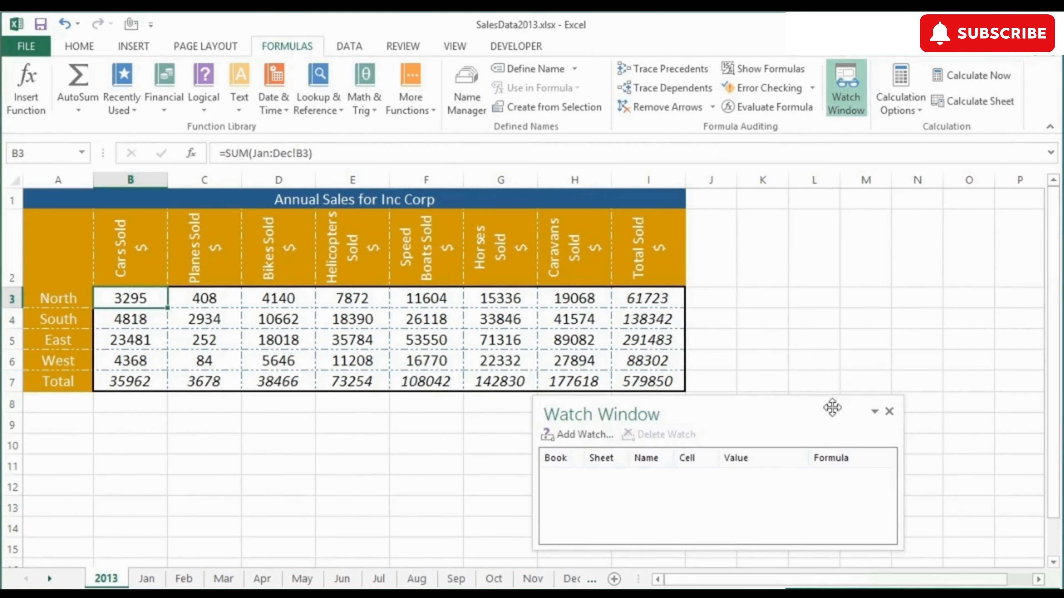
left_click_drag(745, 414, 586, 578)
left_click_drag(729, 400, 891, 211)
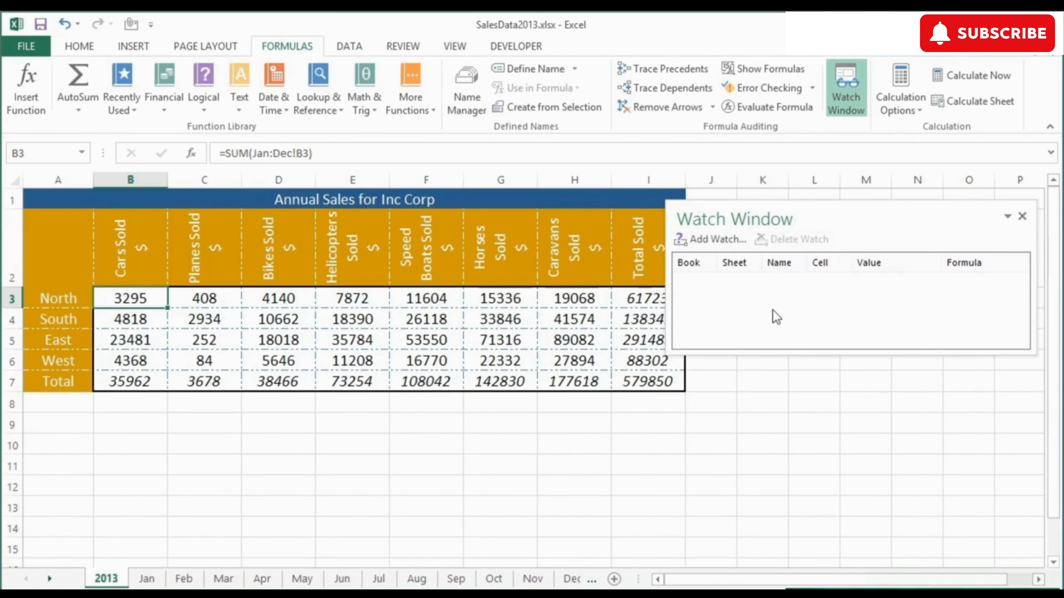
Add watches for cells B3 to B7 of the 2013 sheet
left_click(725, 242)
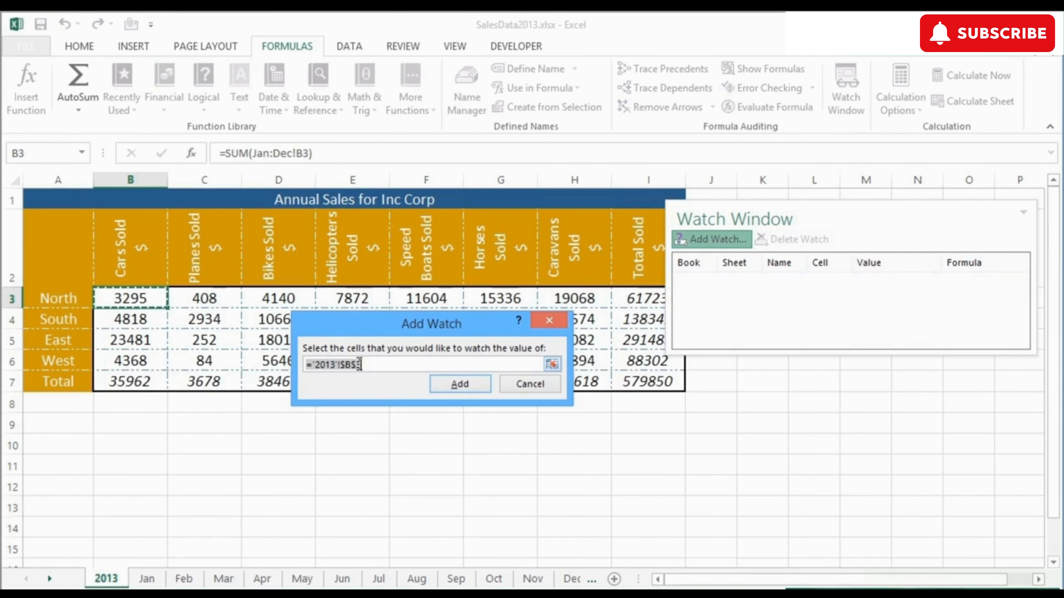
left_click(552, 364)
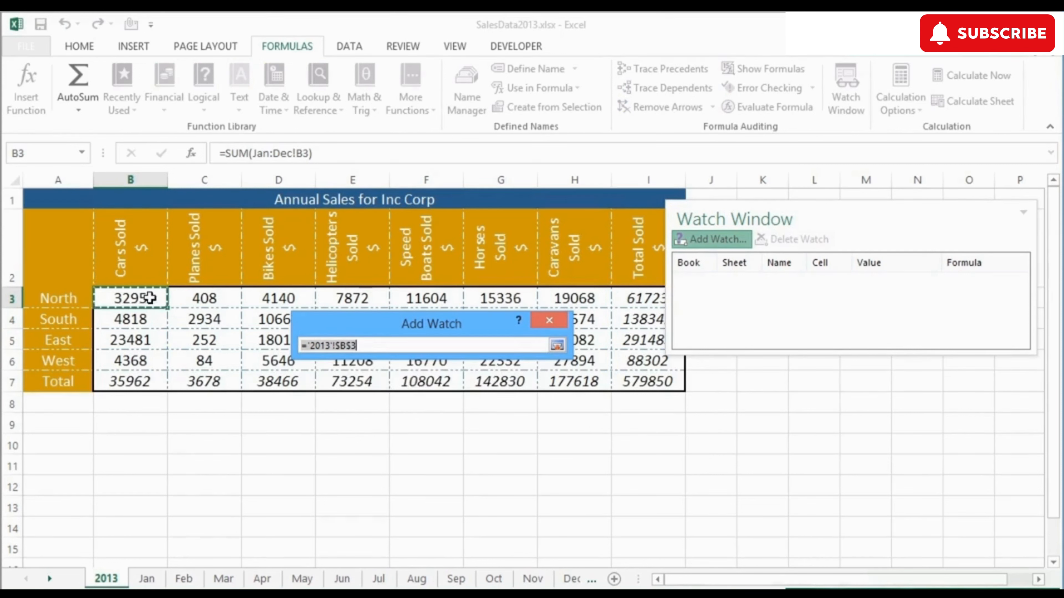
left_click_drag(148, 297, 142, 377)
left_click(556, 347)
left_click(459, 385)
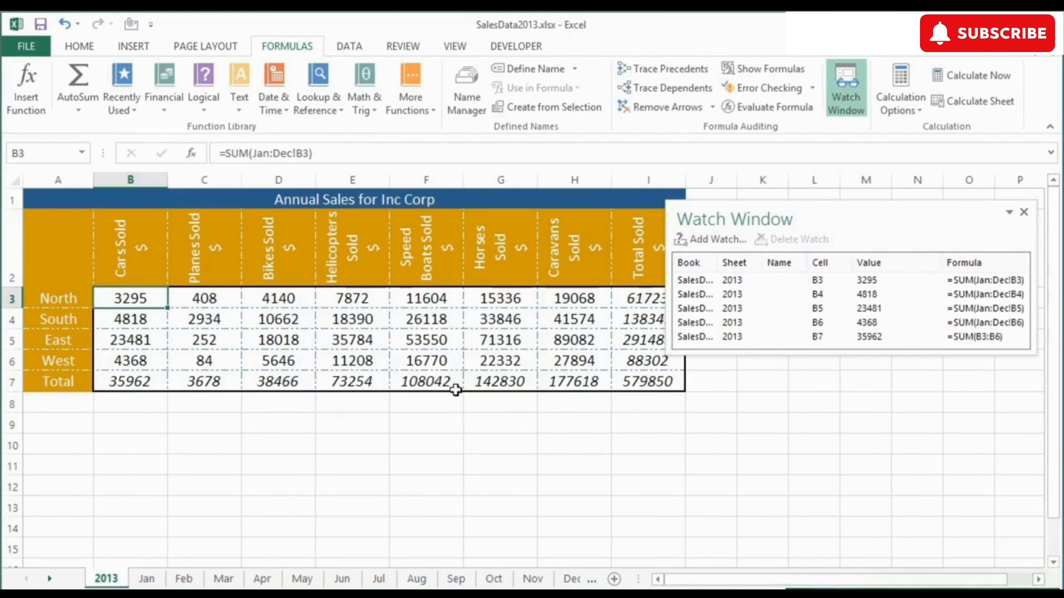
Enlarge the Watch Window and narrow its Book and Cell columns
left_click_drag(776, 356, 780, 420)
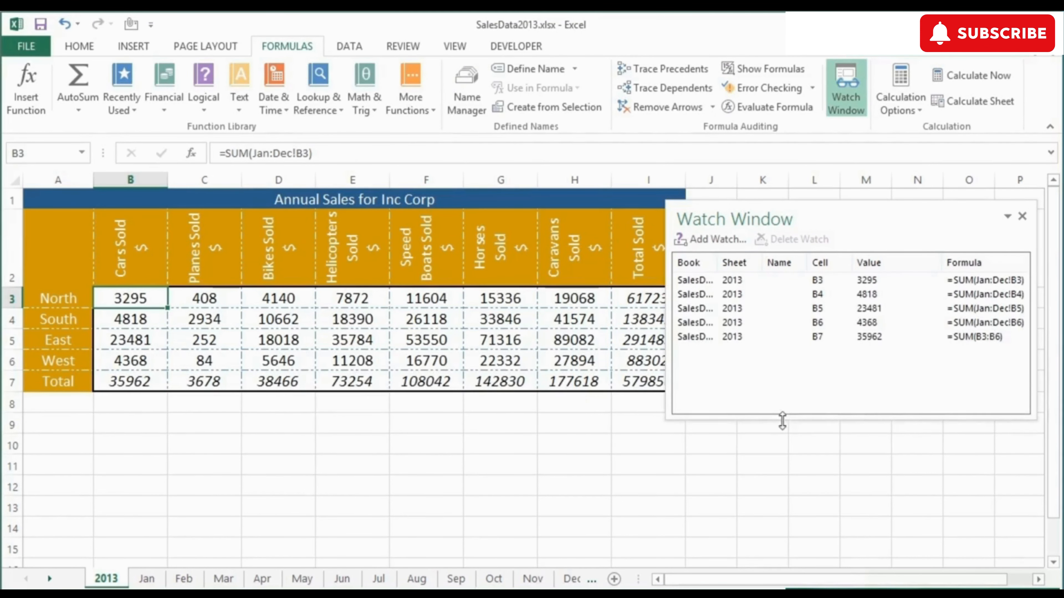
left_click_drag(714, 263, 737, 268)
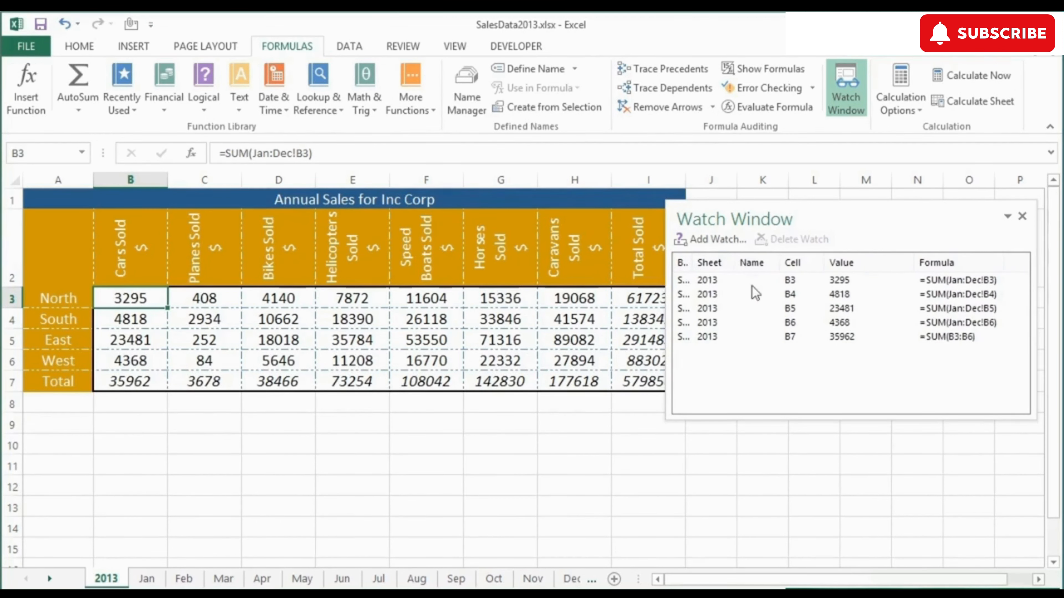
left_click_drag(821, 264, 813, 263)
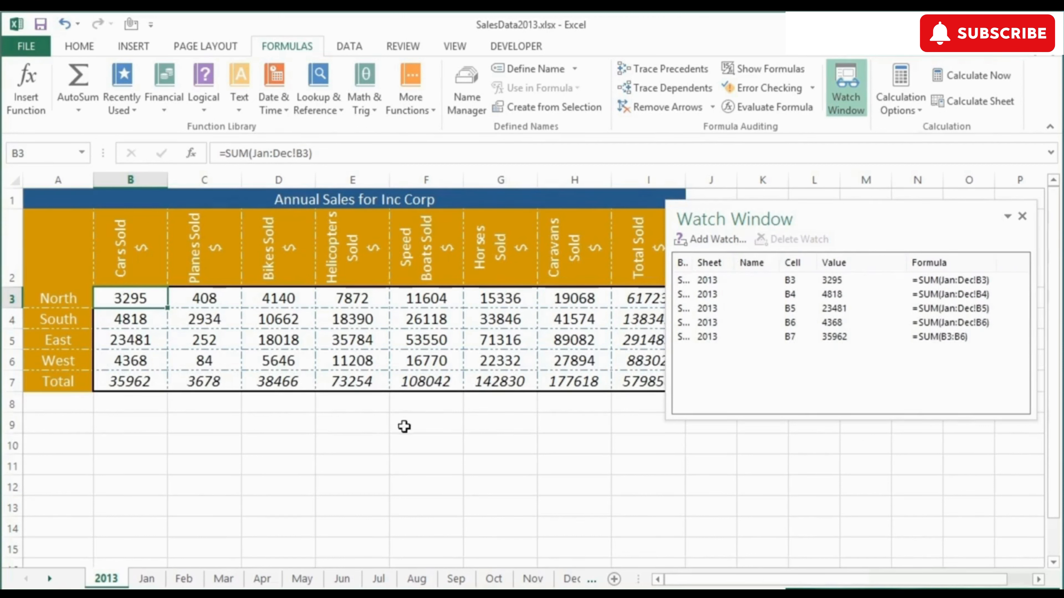
On the Mar sheet, set North cars sales to 321 and select the B3 and B7 watch entries
left_click(228, 580)
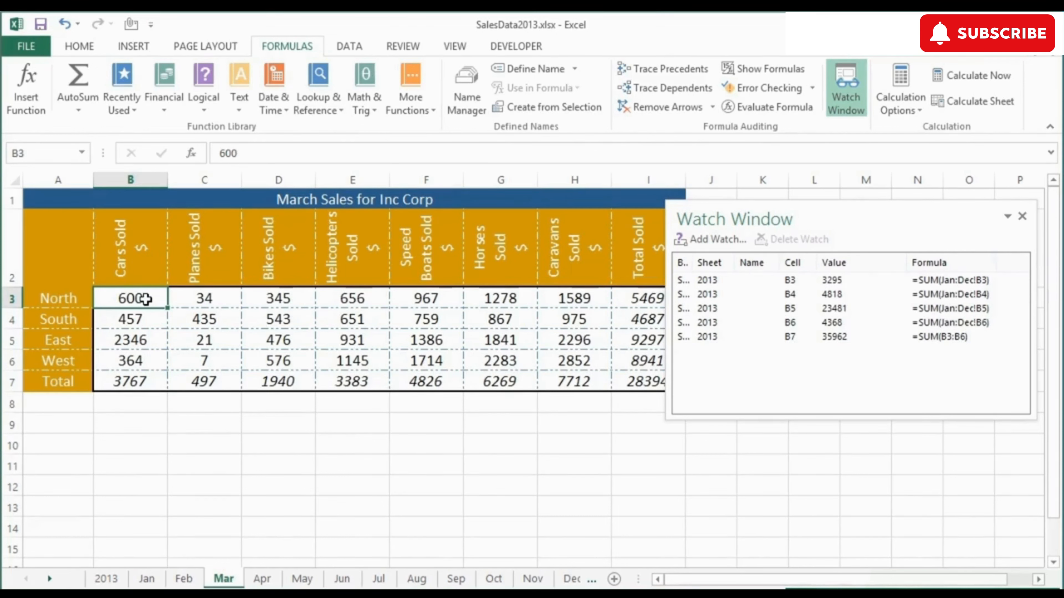
type("321")
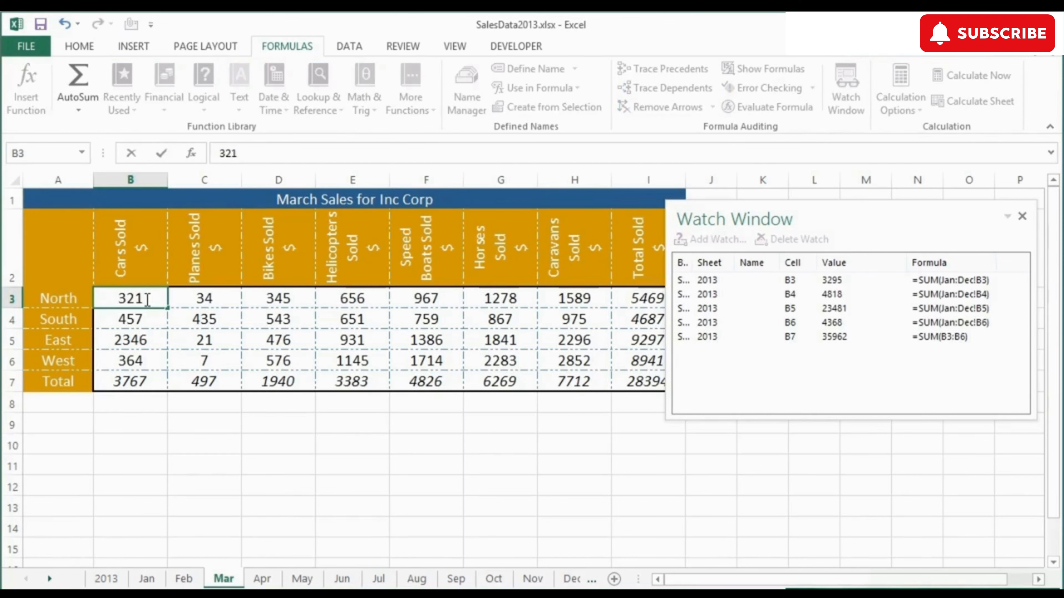
key("Return")
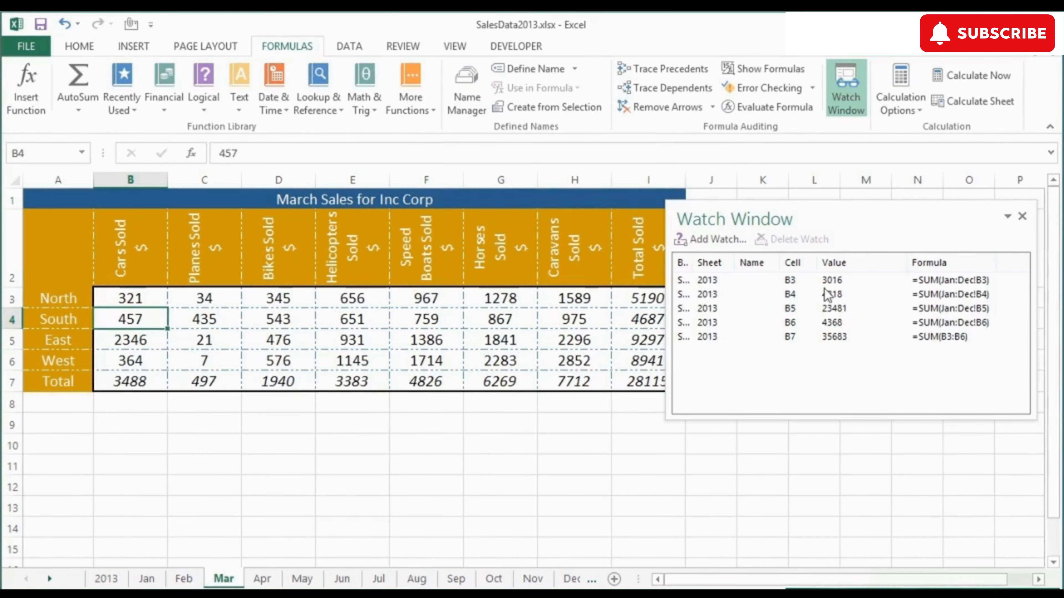
left_click(842, 281)
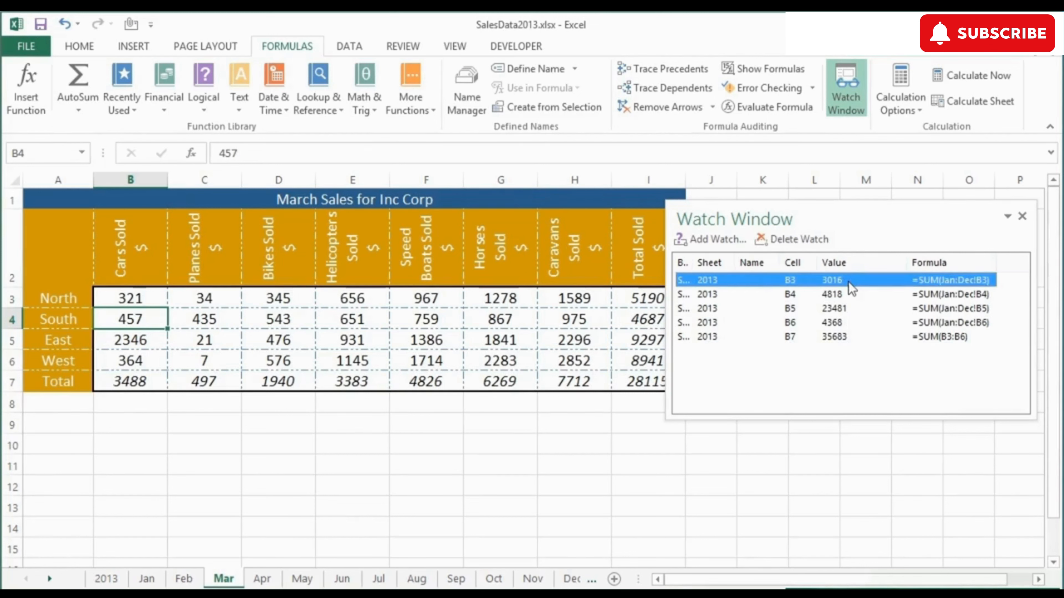
left_click(845, 338)
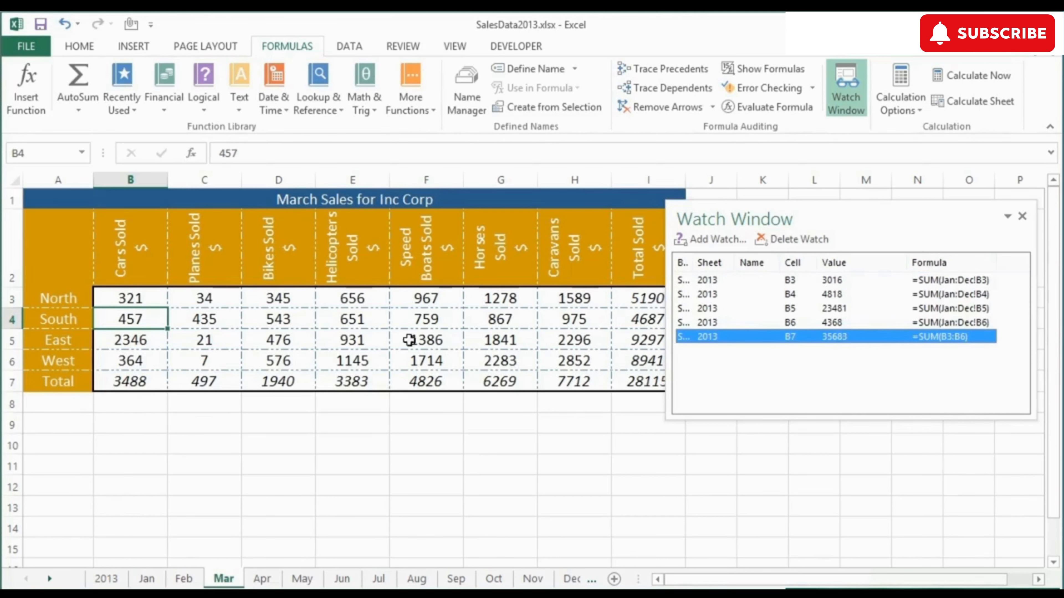
Set March's East cars sales in B5 to 6543
left_click(136, 340)
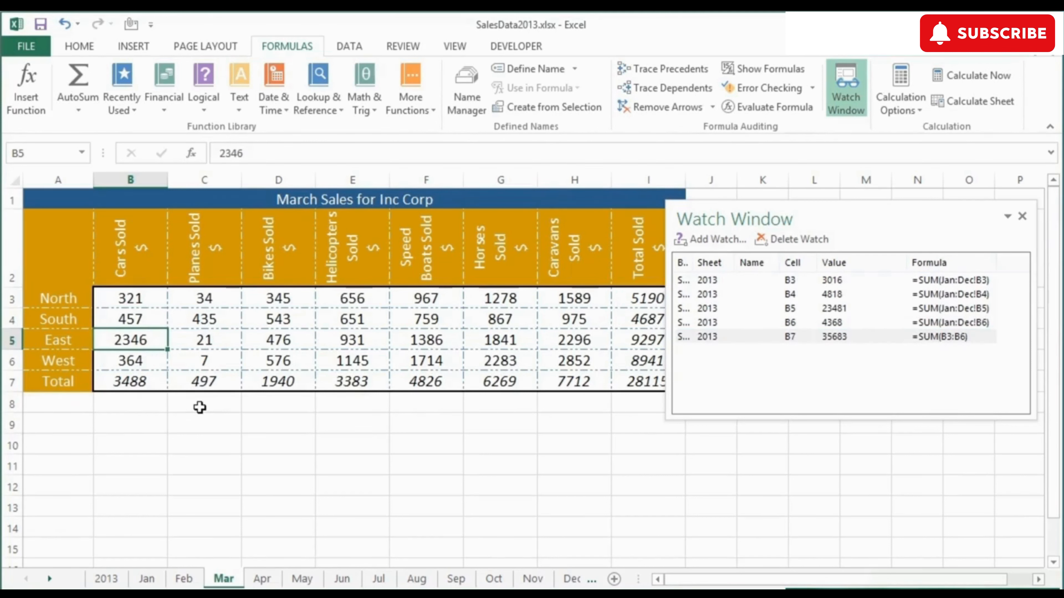
type("6543")
key("ctrl+Return")
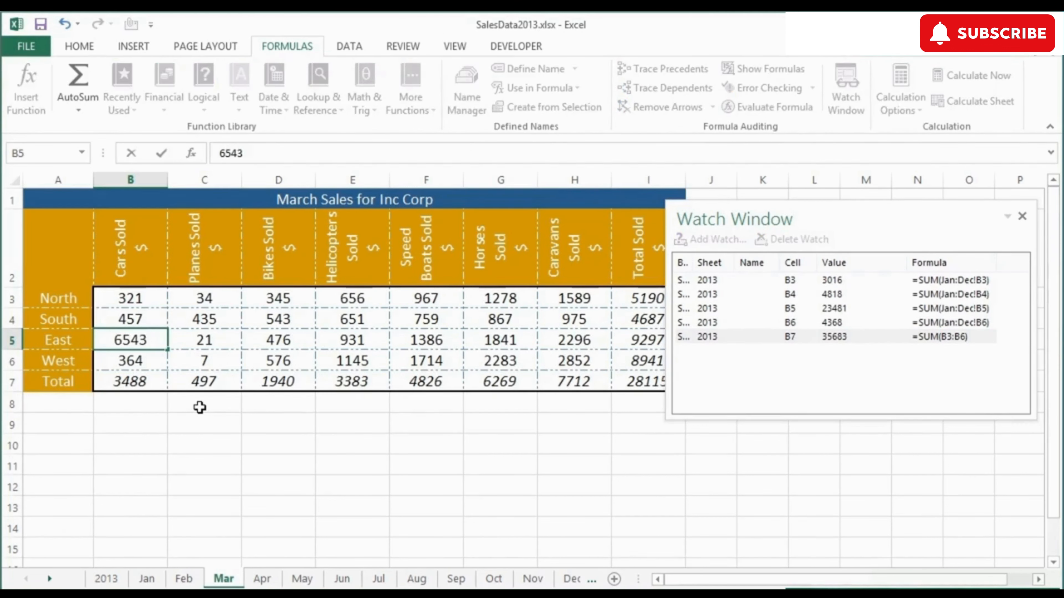
key("Return")
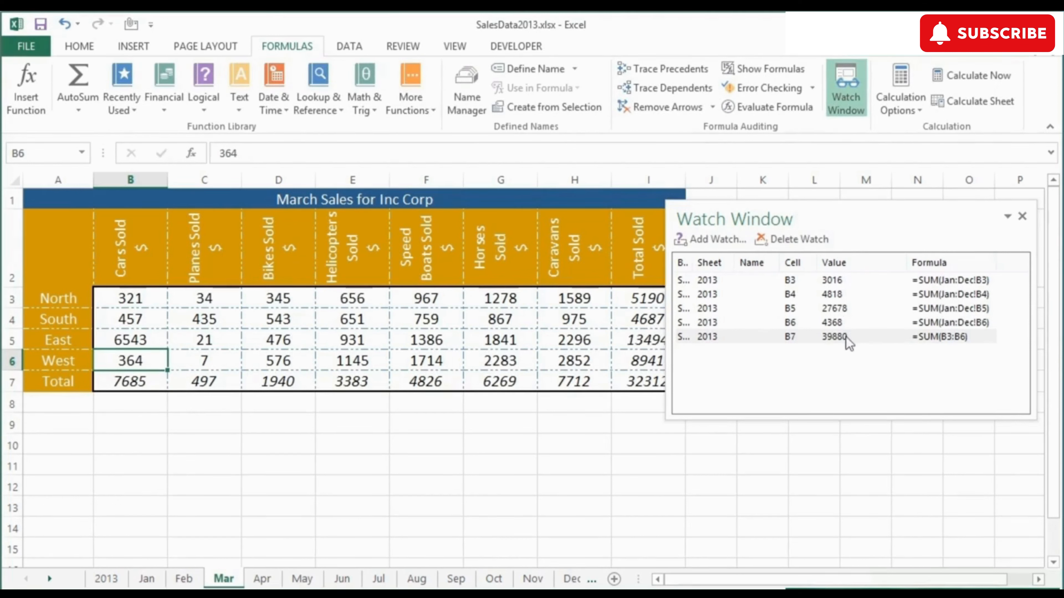
Switch to the 2013 sheet and delete all five watches from the Watch Window
left_click(839, 336)
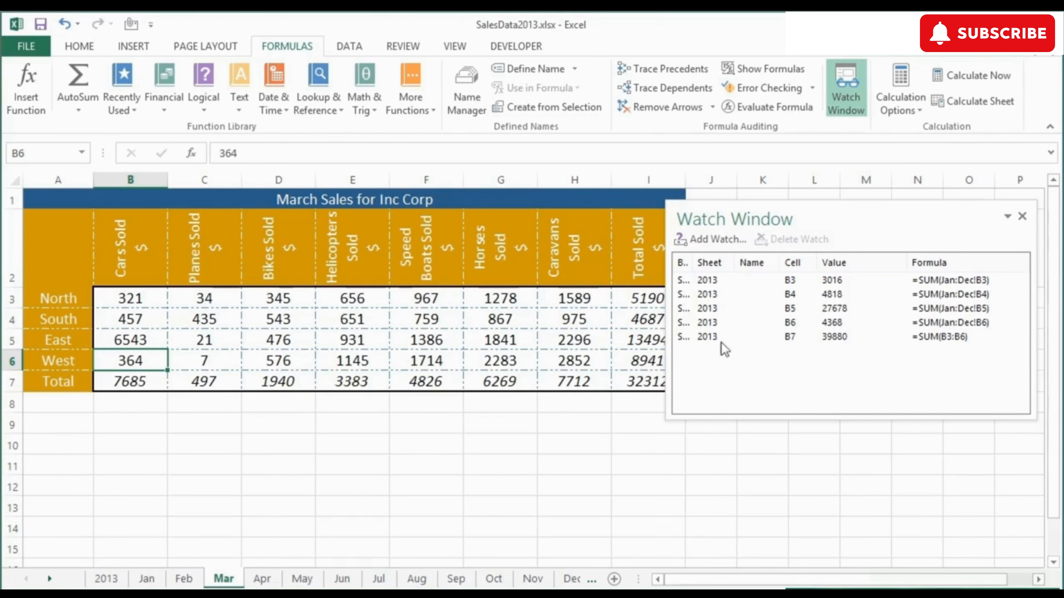
left_click_drag(732, 262, 738, 261)
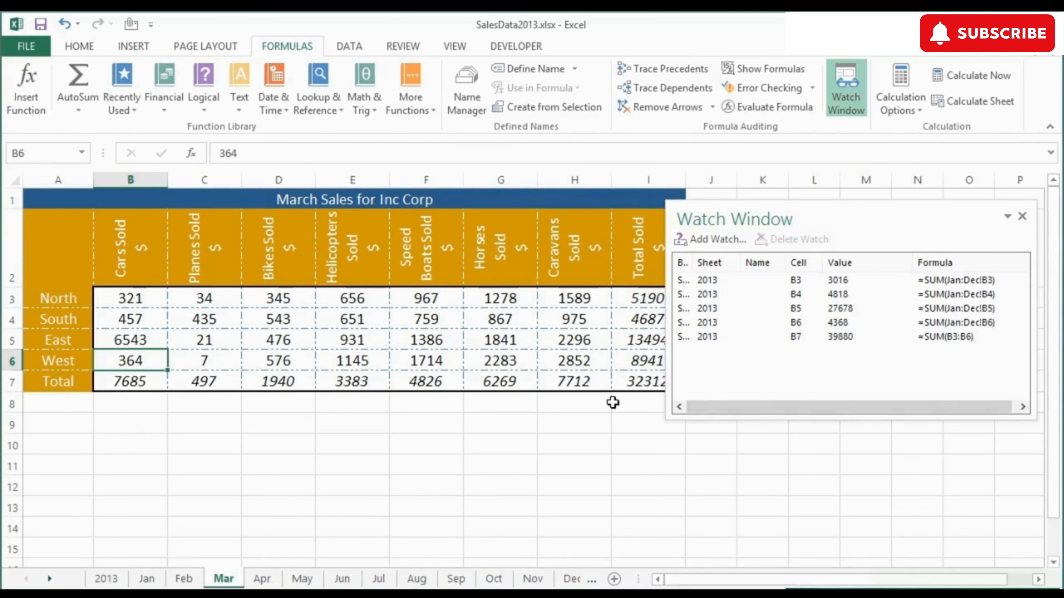
left_click(109, 579)
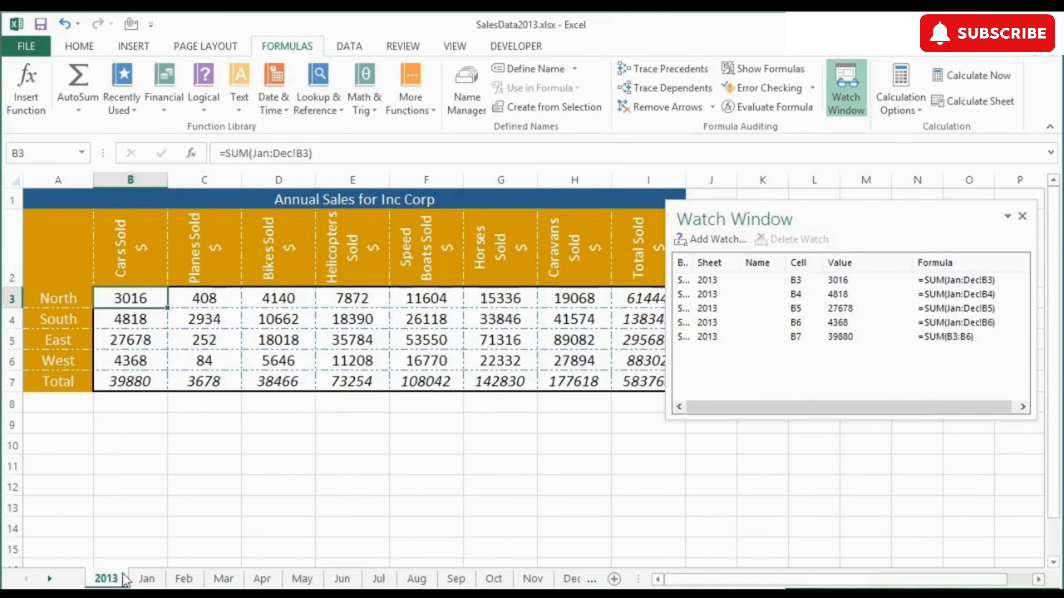
left_click(707, 282)
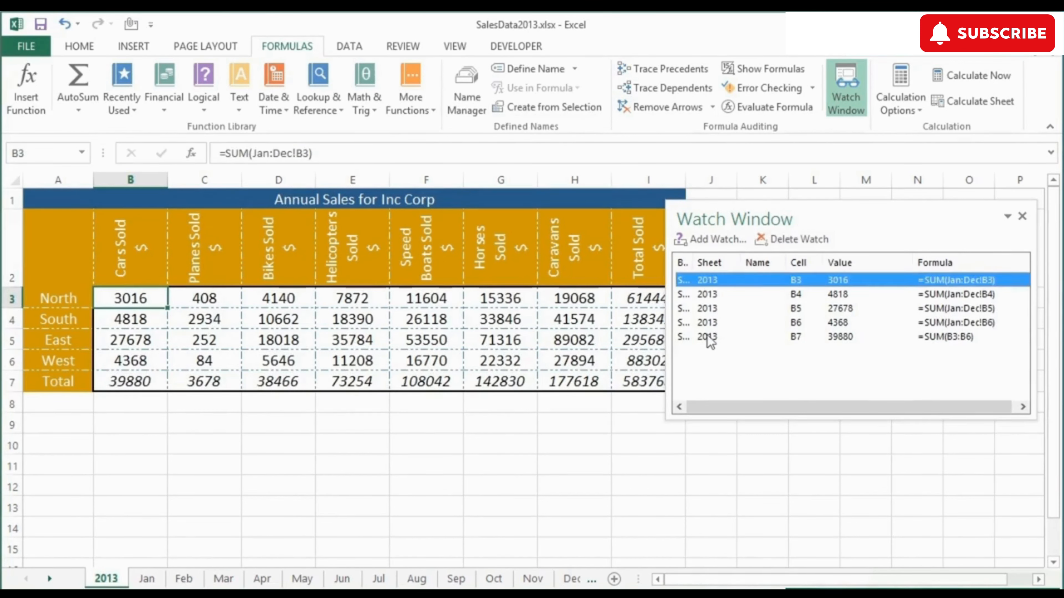
left_click(707, 337, "shift")
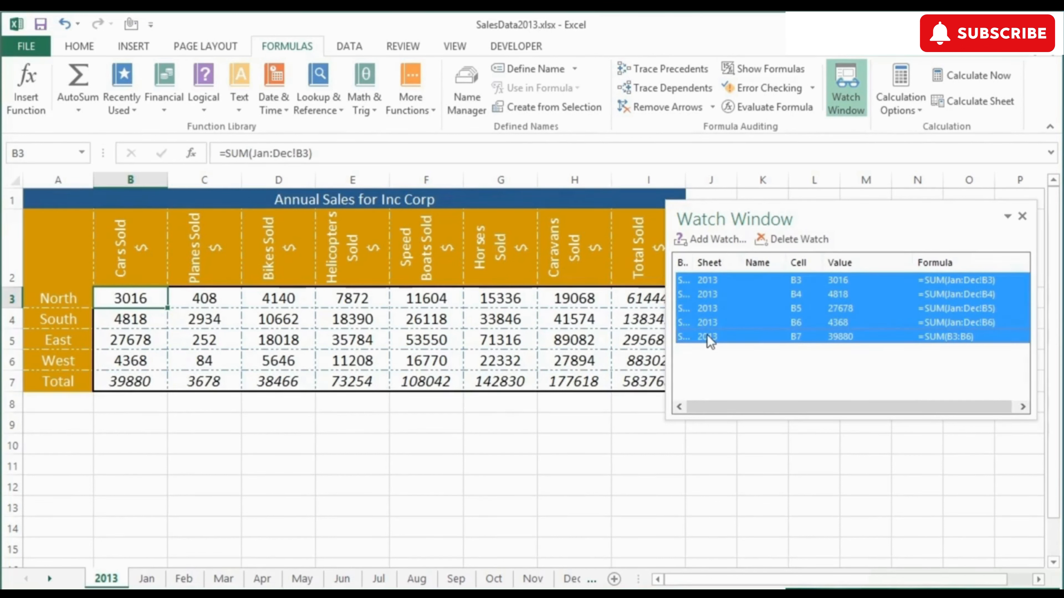
left_click(795, 241)
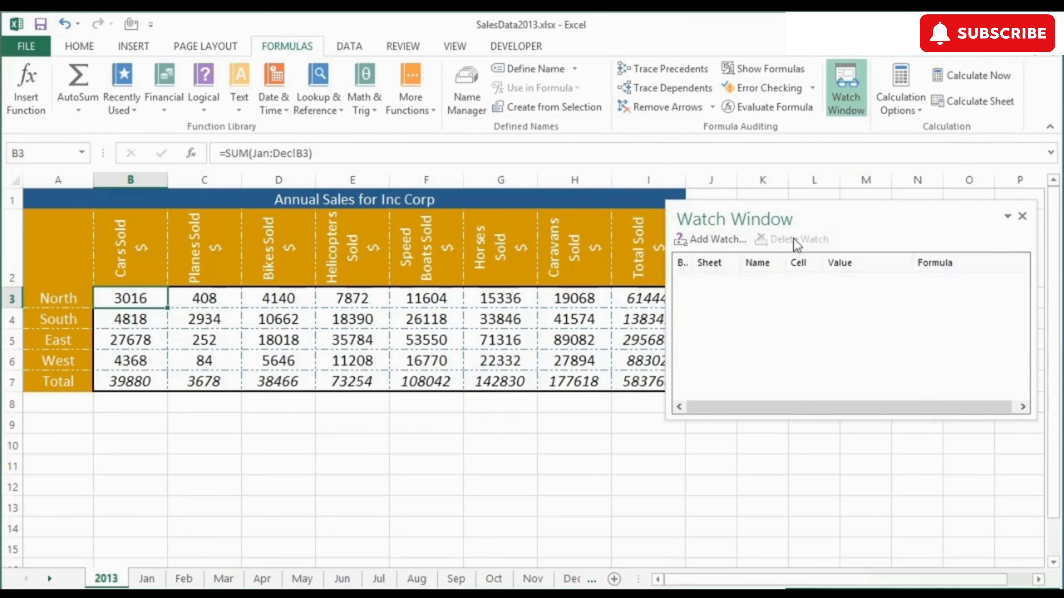
Name the cars total cell B7 on the 2013 sheet carsTotal
left_click(153, 384)
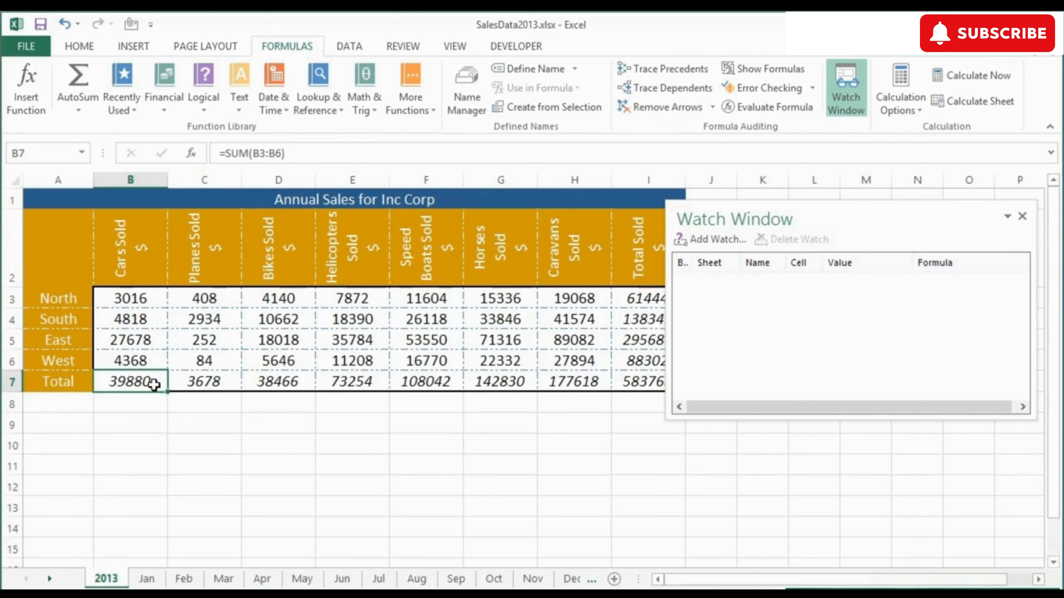
left_click(38, 156)
type("carsTotal")
key("Return")
Name the planes total cell C7 planesTotal
left_click(212, 382)
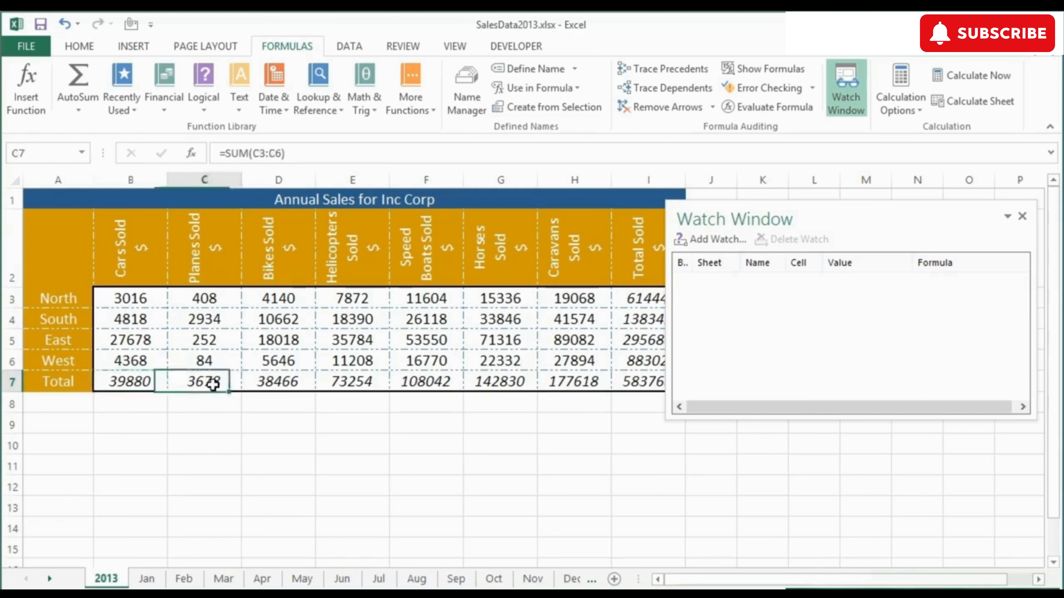
left_click(55, 156)
type("planesTotal")
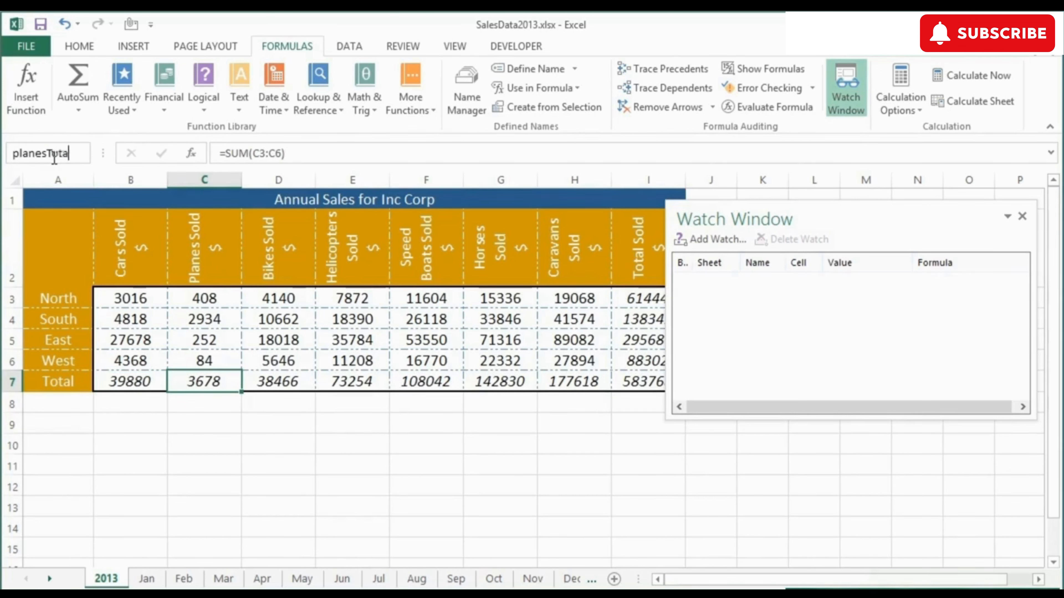
key("Return")
Name the bikes total cell D7 BikesSold
left_click(289, 382)
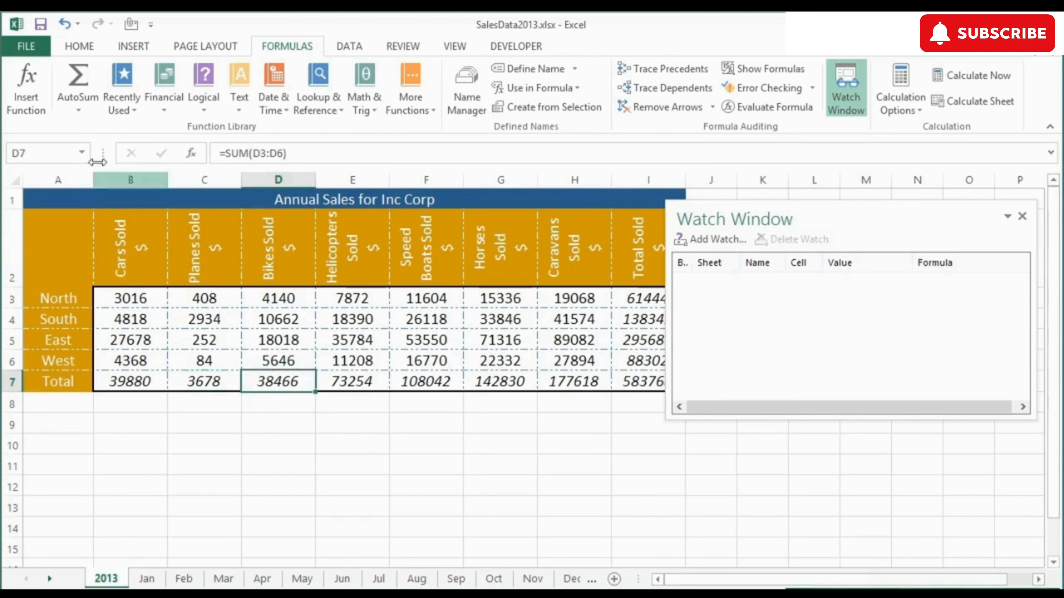
left_click(35, 151)
type("Bikes Sold")
key("Return")
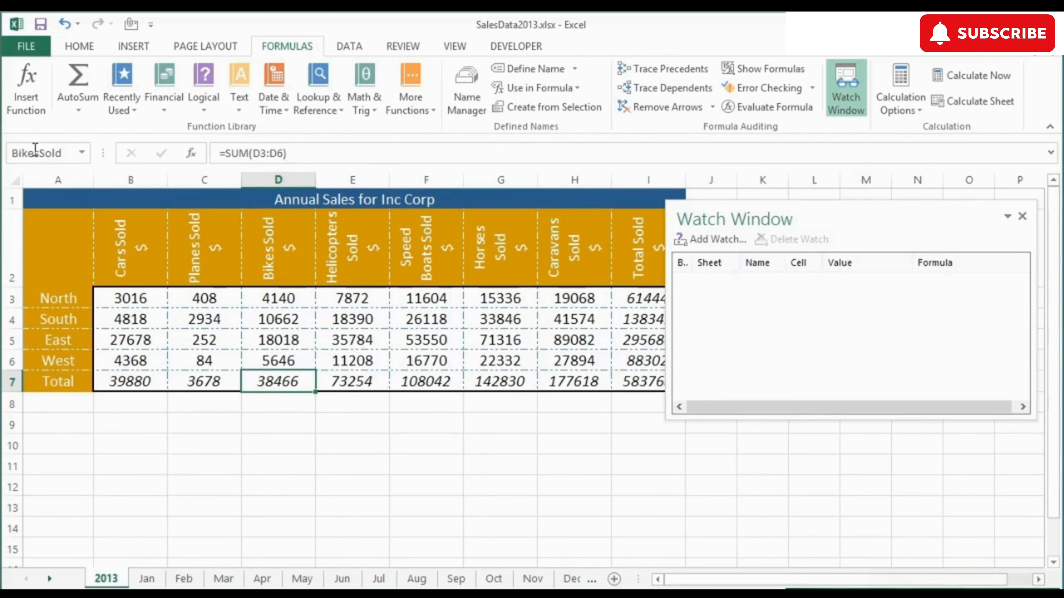
Name the helicopters total cell E7 HeliTotal
left_click(384, 382)
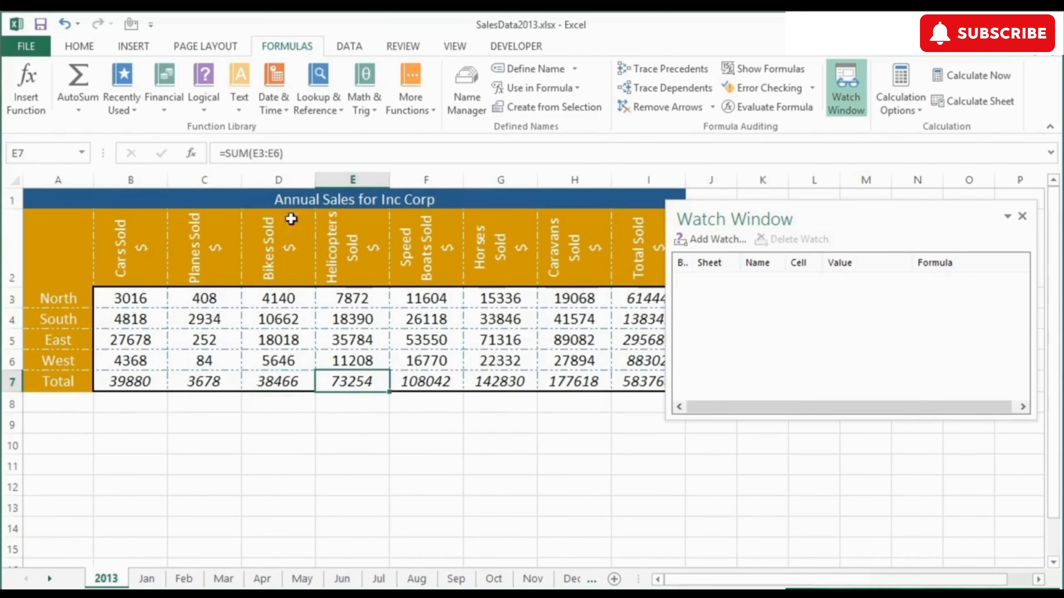
left_click(47, 156)
type("HeliTotal")
key("Return")
Name the speed boats total cell F7 boatsTotal
left_click(404, 379)
left_click(62, 162)
type("boa")
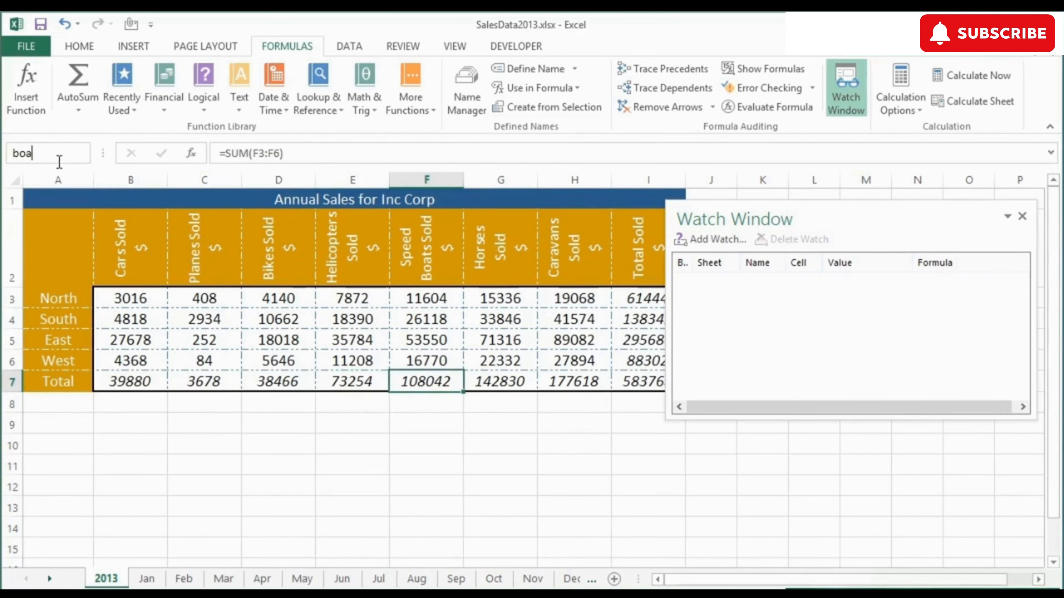
type("tsTotal")
key("Return")
Name the horses total cell G7 horsestotal
left_click(488, 377)
left_click(52, 154)
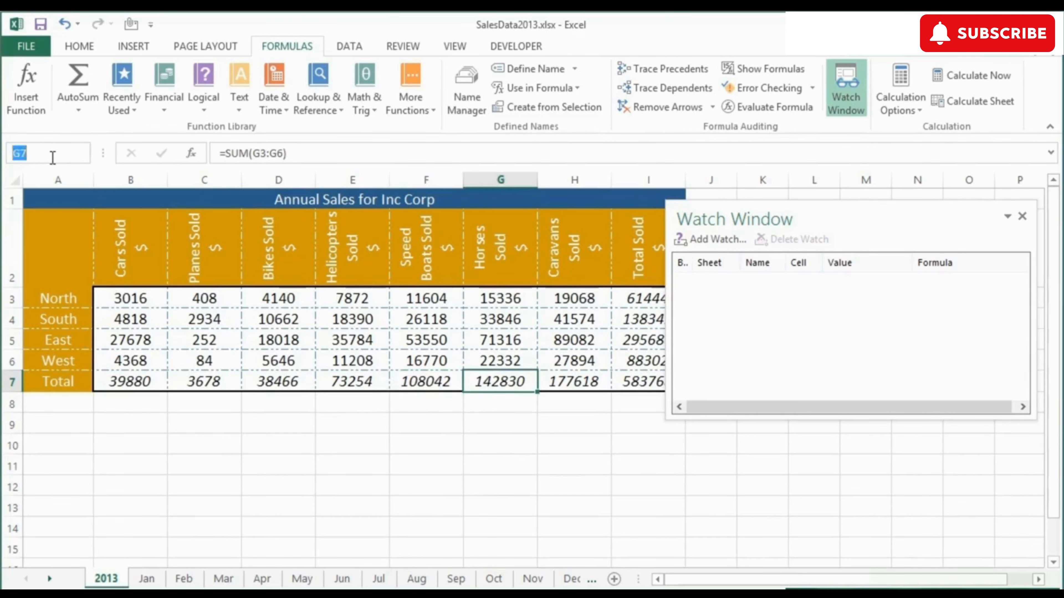
type("horsestotal")
key("Return")
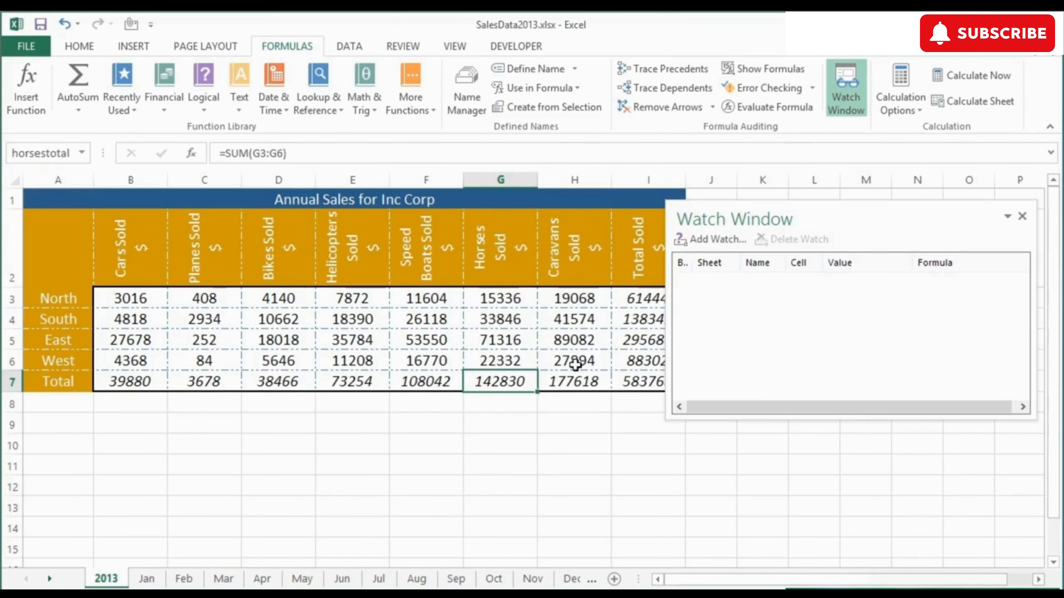
Name the caravans total cell H7 caravanTotal
left_click(573, 381)
left_click(75, 158)
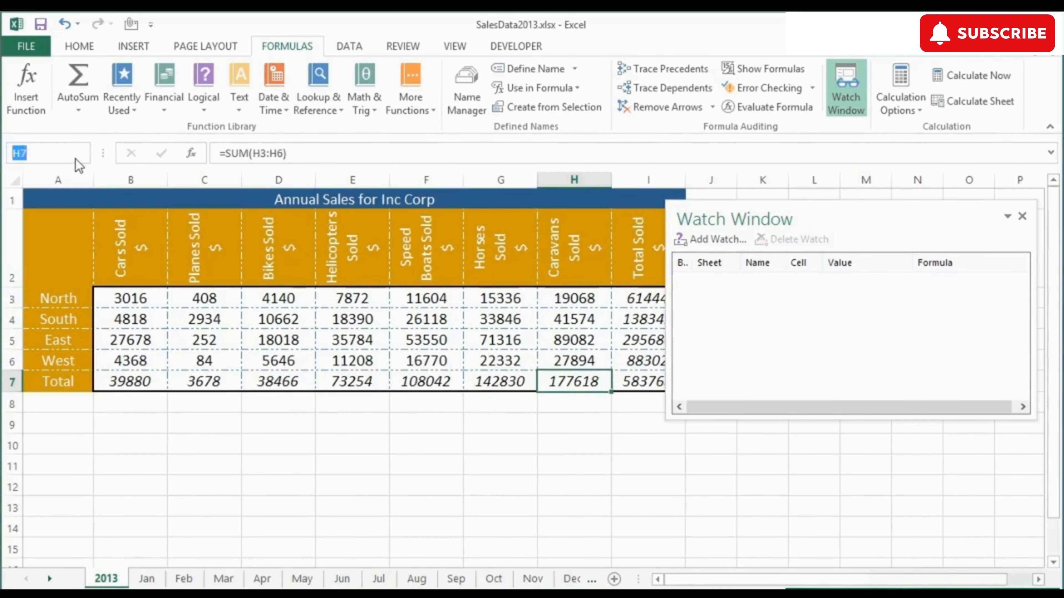
type("caravanTotal")
key("Return")
Name the overall total cell I7 CorpTotal
left_click(634, 393)
left_click(31, 152)
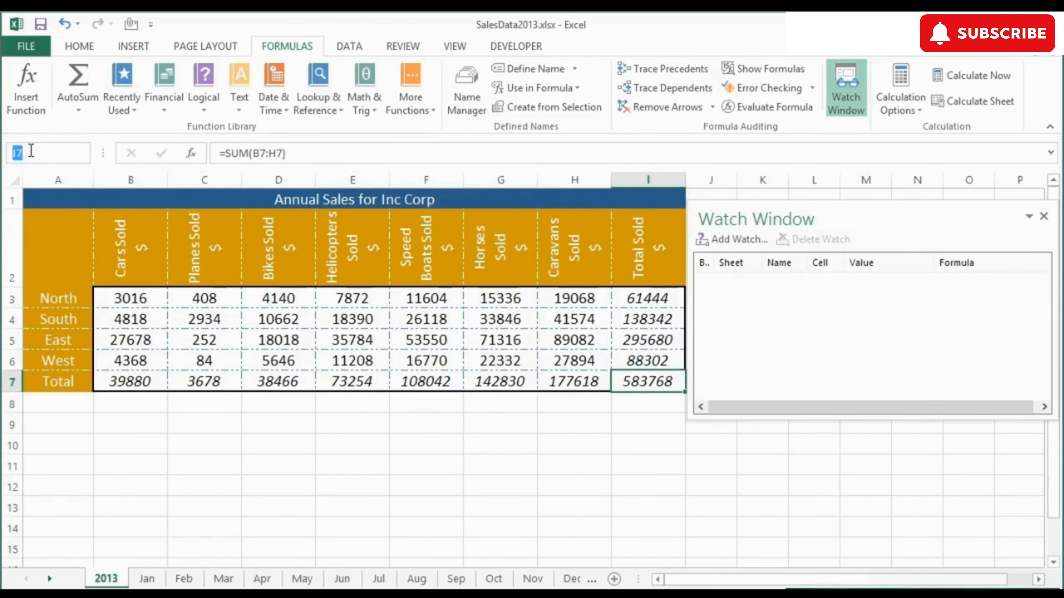
type("CorpTotal")
key("Return")
Add watches for the total row B7 through I7 on the 2013 sheet and widen the Watch Window columns
left_click_drag(134, 380, 624, 376)
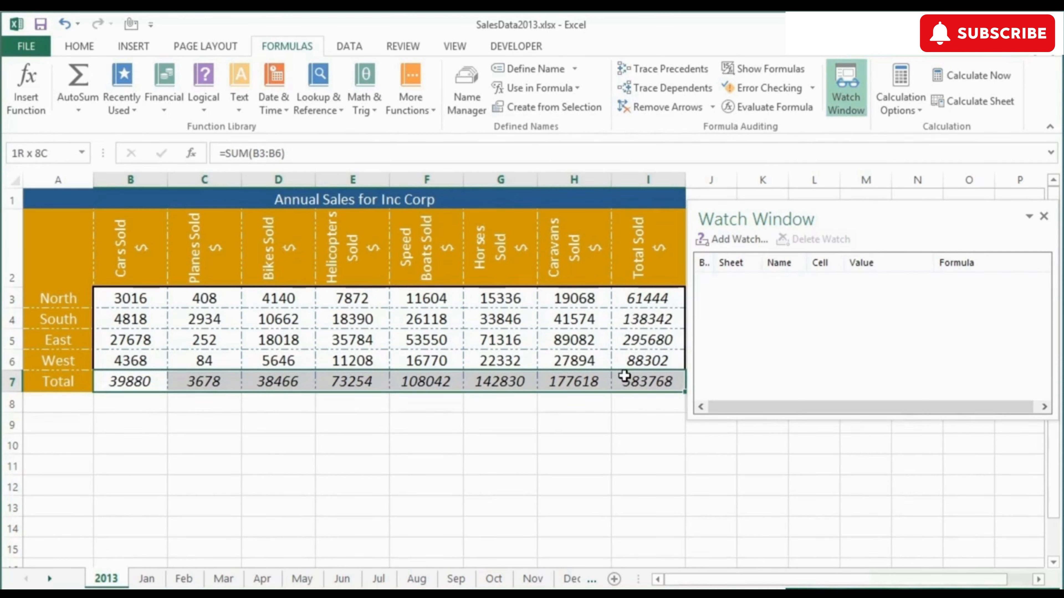
left_click_drag(784, 221, 786, 214)
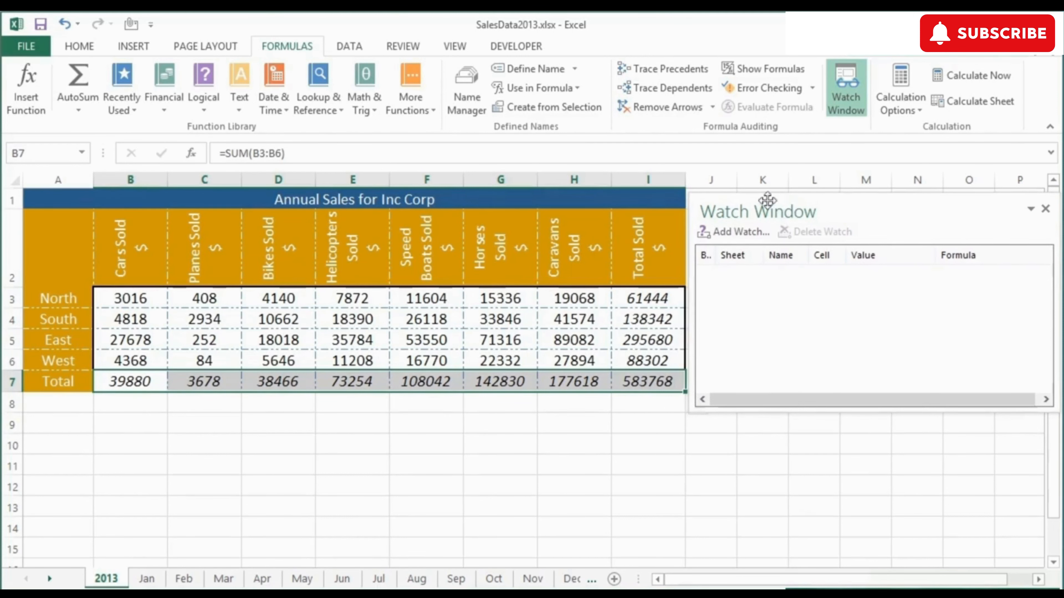
left_click(727, 233)
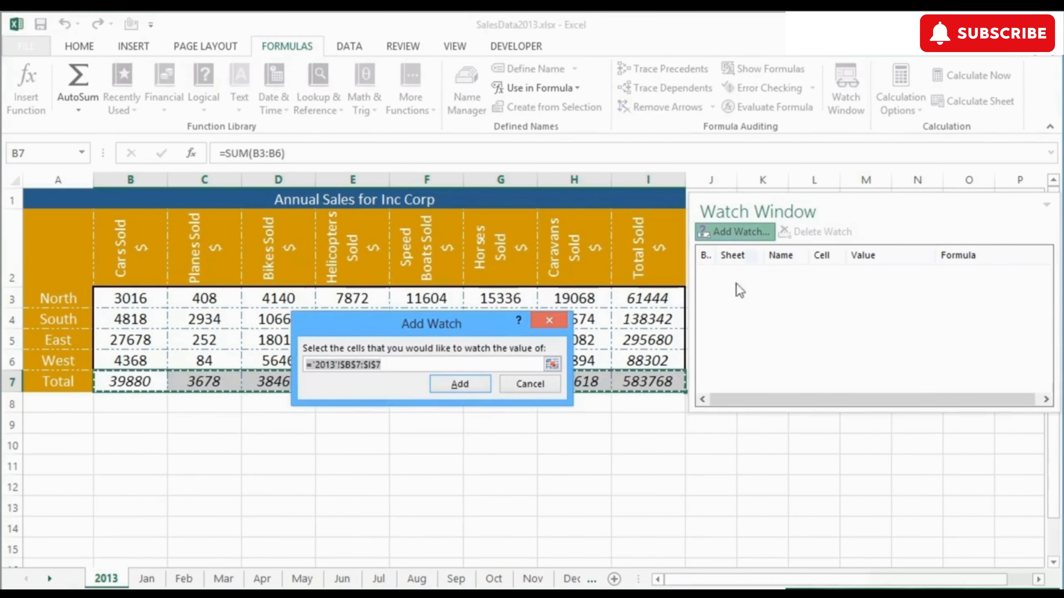
left_click(460, 384)
left_click_drag(808, 255, 858, 257)
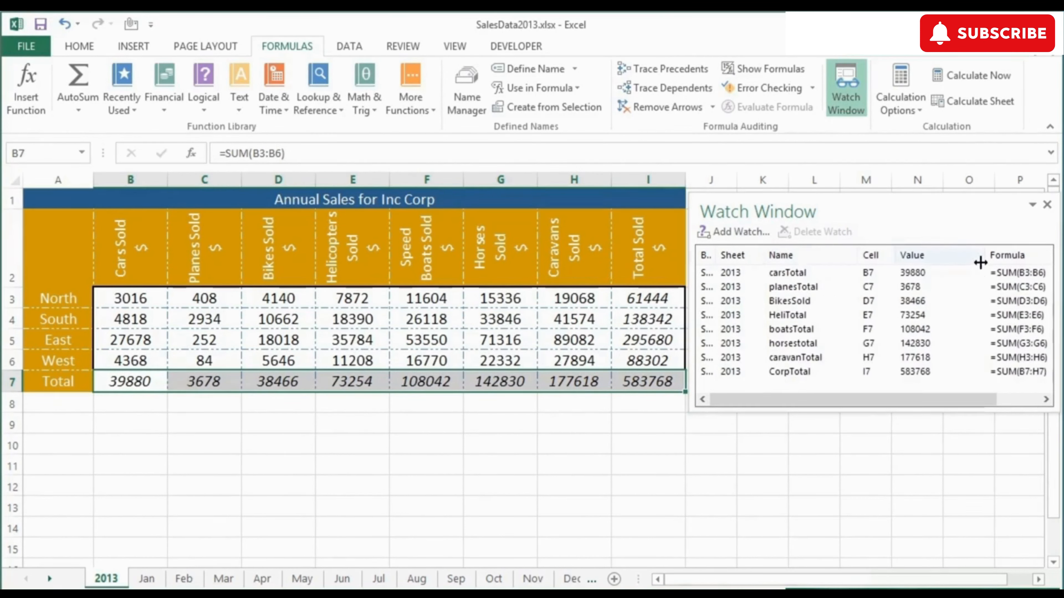
left_click_drag(980, 262, 959, 262)
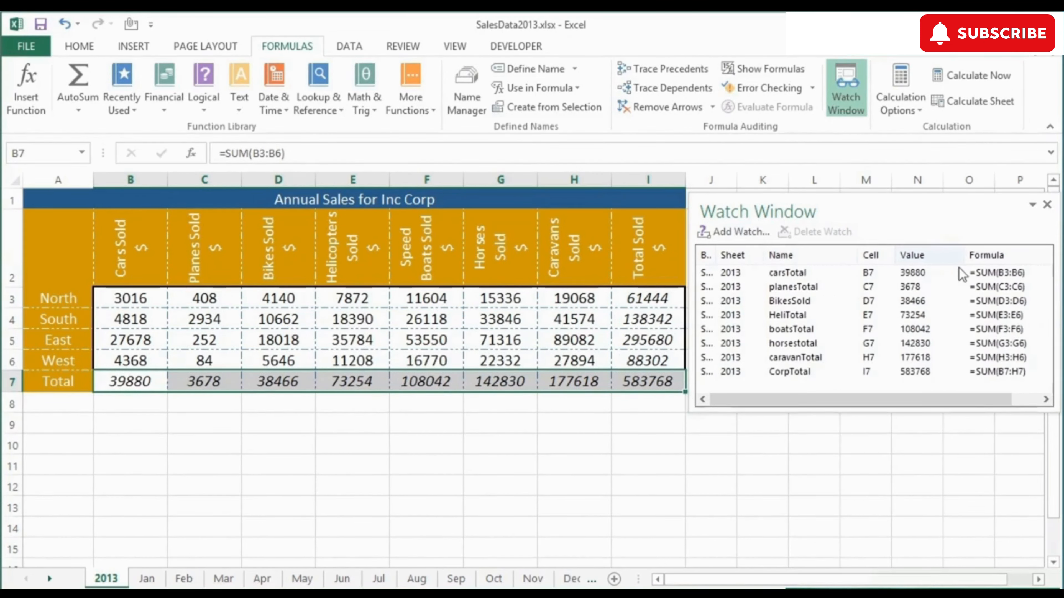
On the Aug sheet, set East bikes sales in D5 to 1200
left_click(416, 579)
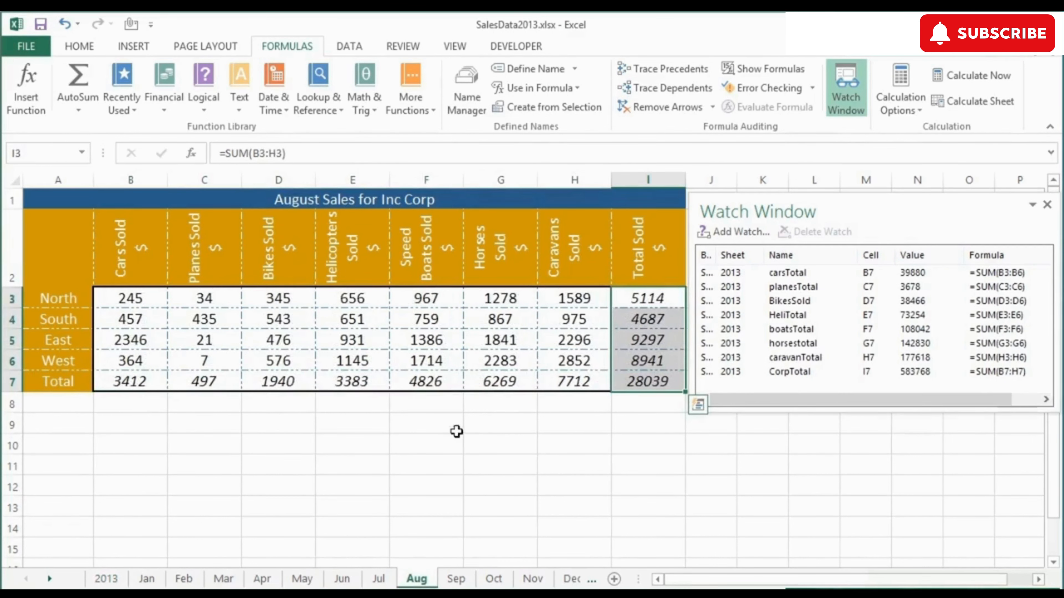
left_click(291, 340)
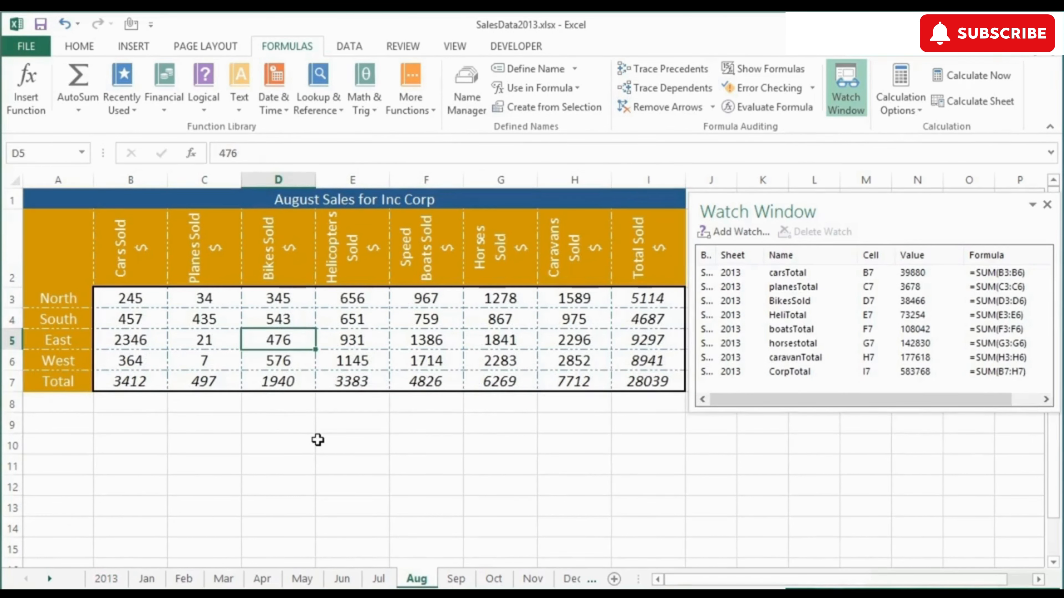
type("1200")
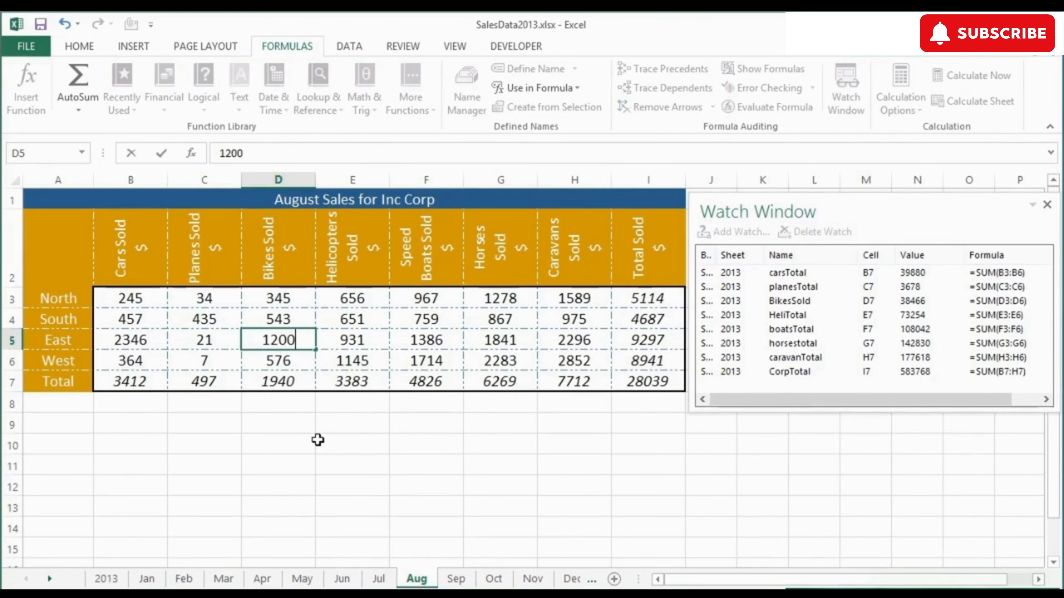
key("Return")
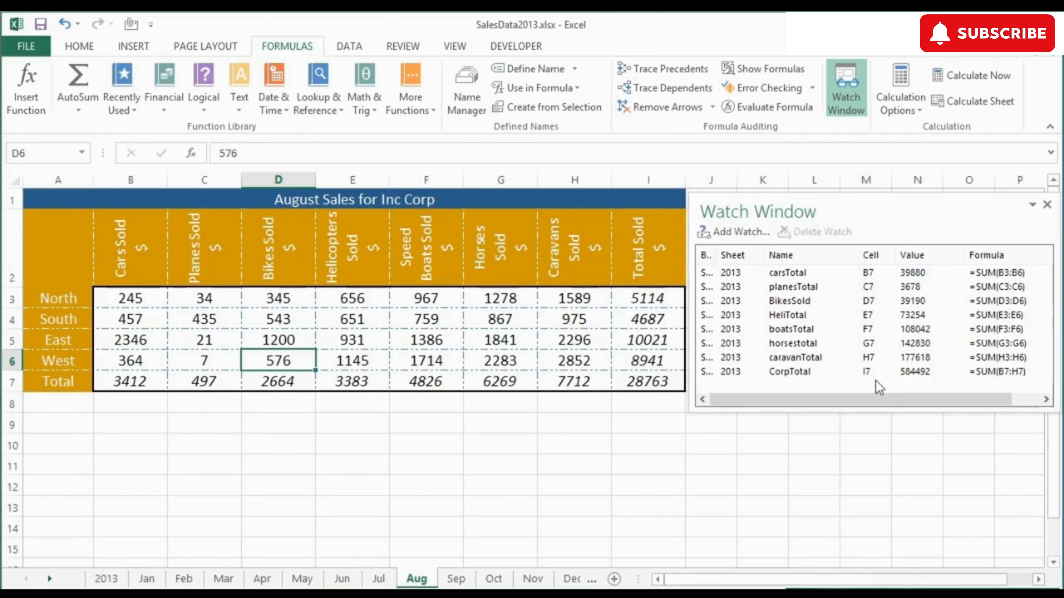
Delete the carsTotal watch from the Watch Window and close the Watch Window
left_click(1047, 205)
left_click(844, 97)
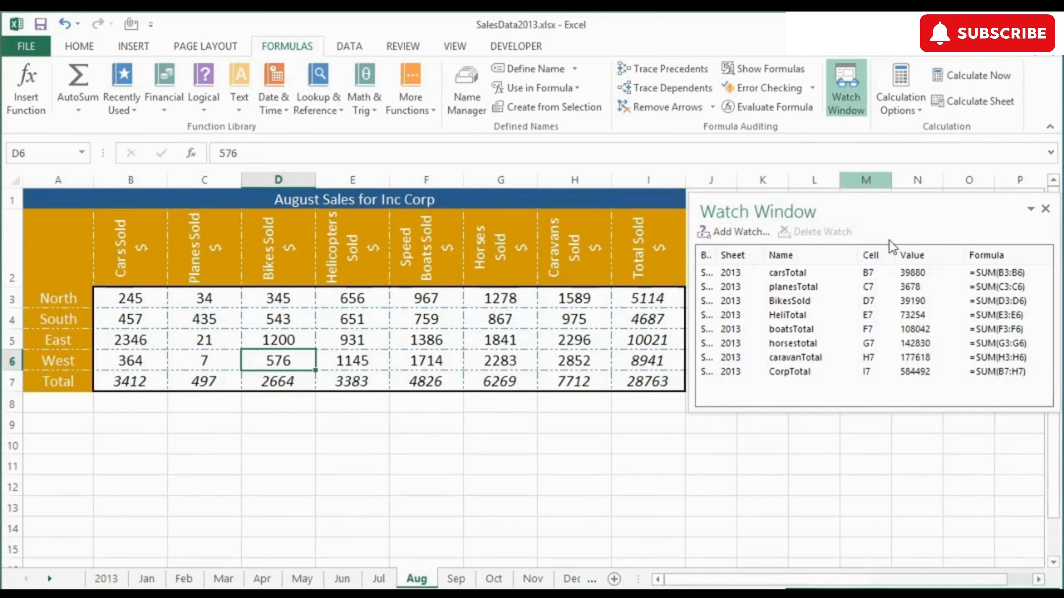
left_click(800, 274)
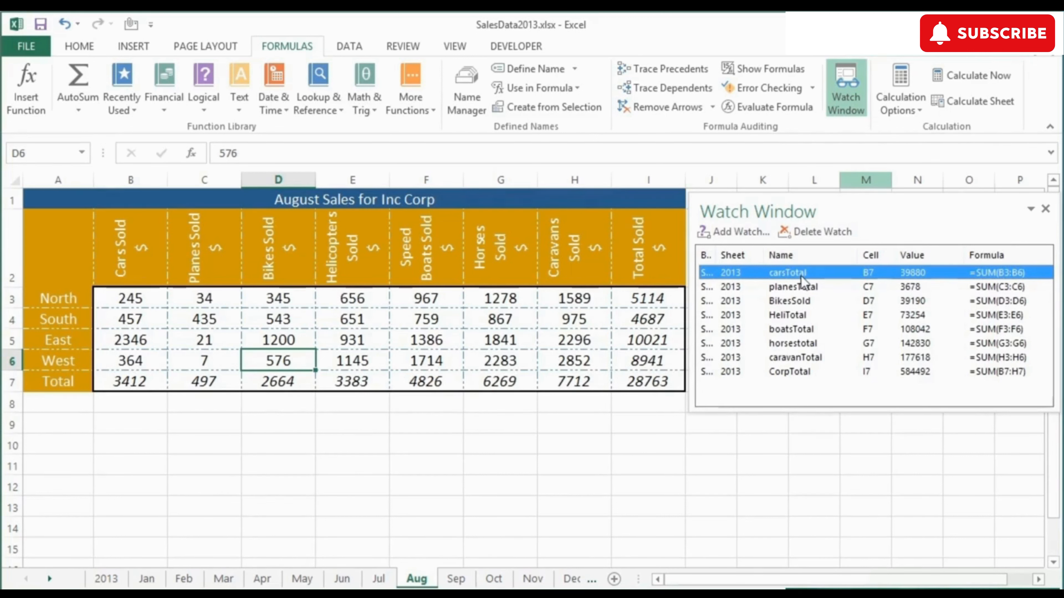
left_click(819, 236)
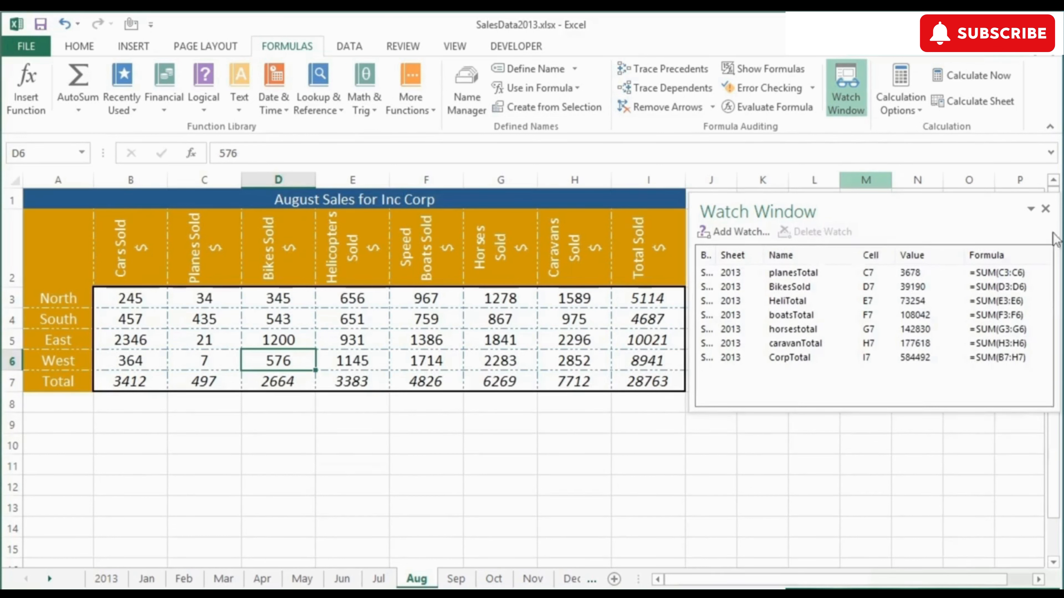
left_click(1045, 208)
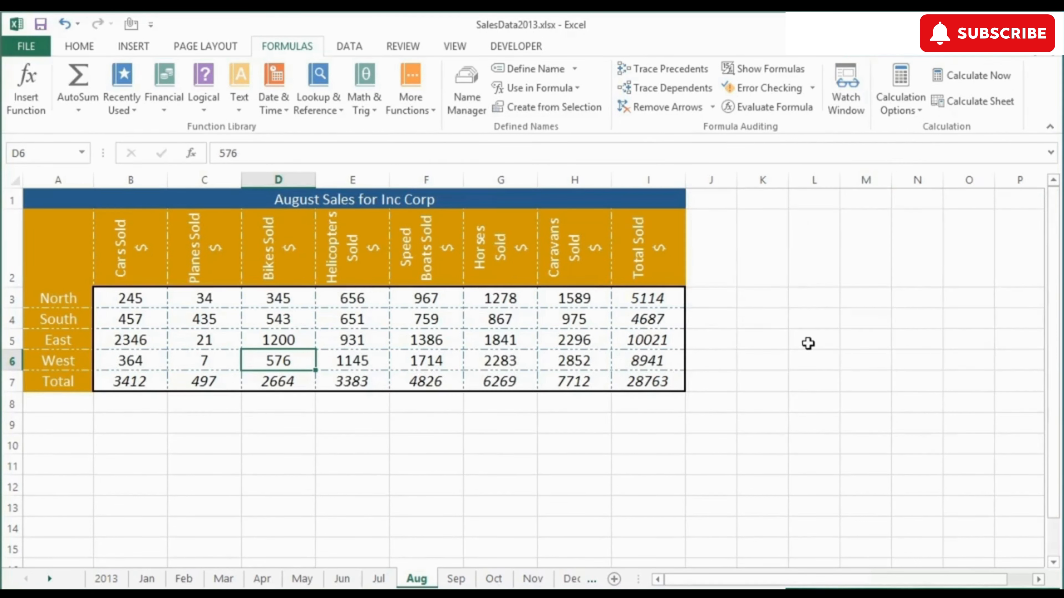